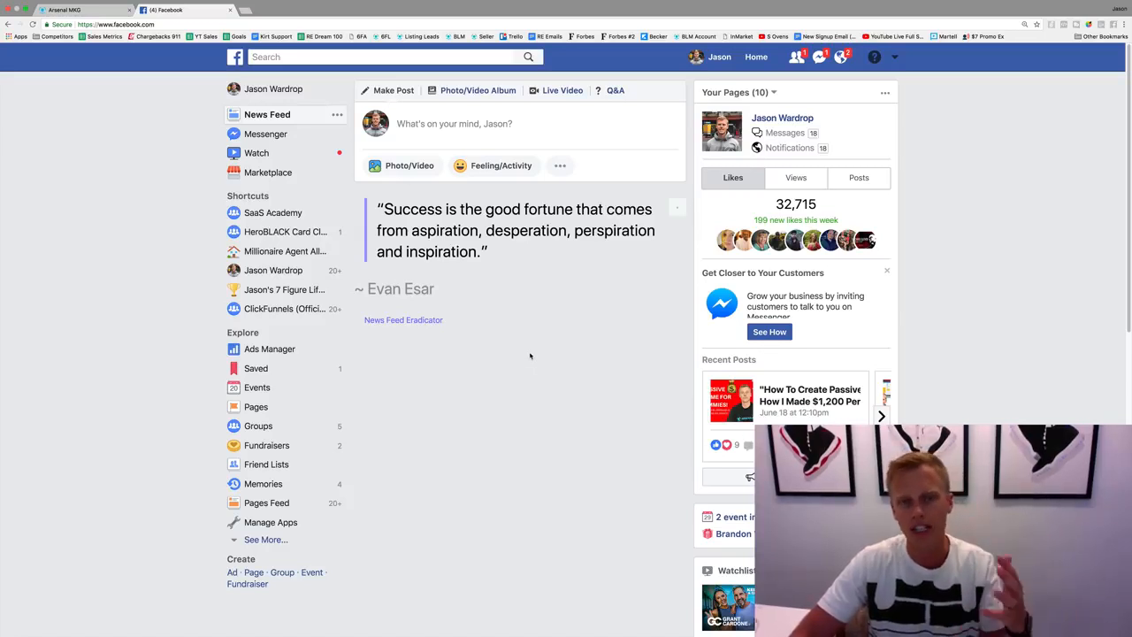
Switch to Arsenal MKG, list the lead generation websites and open the live Seller Leads site.
left_click(104, 12)
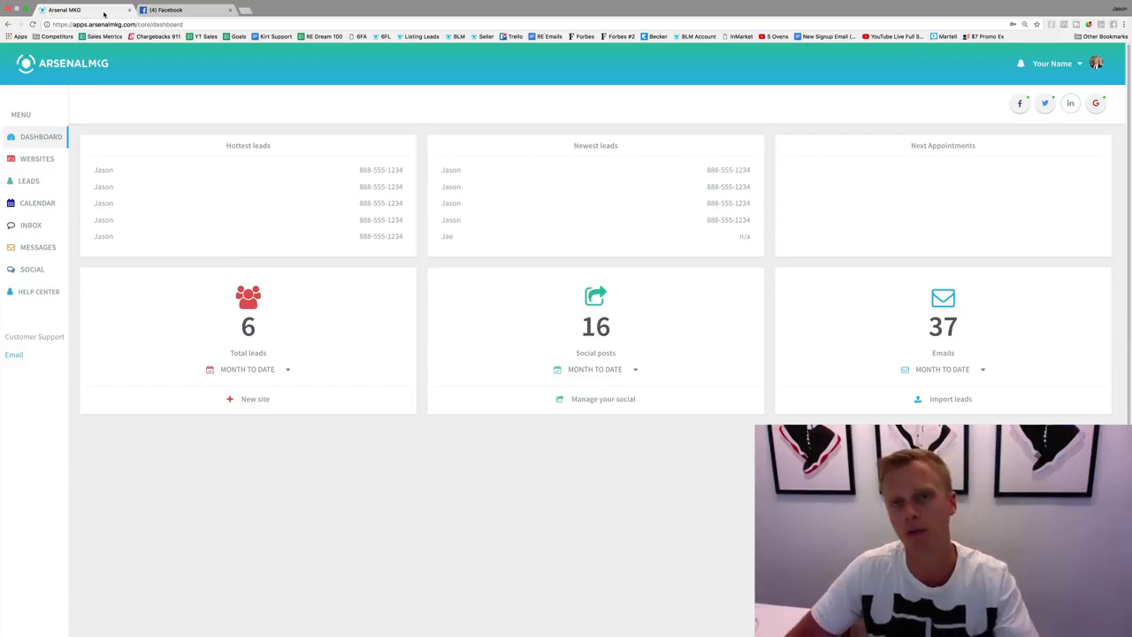
left_click(43, 160)
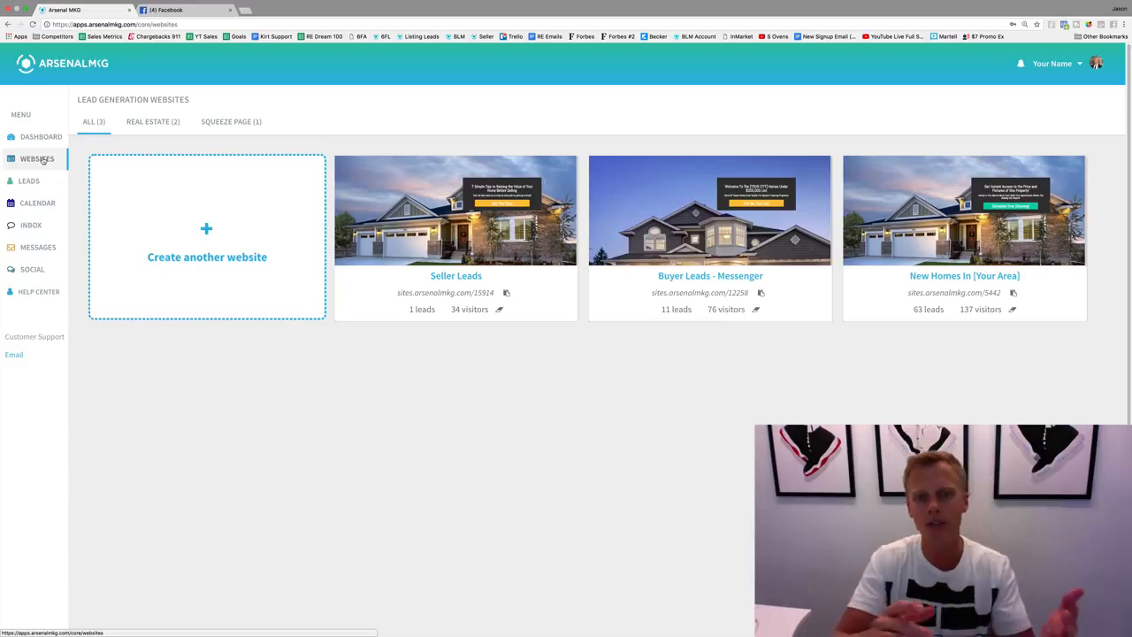
left_click(442, 293)
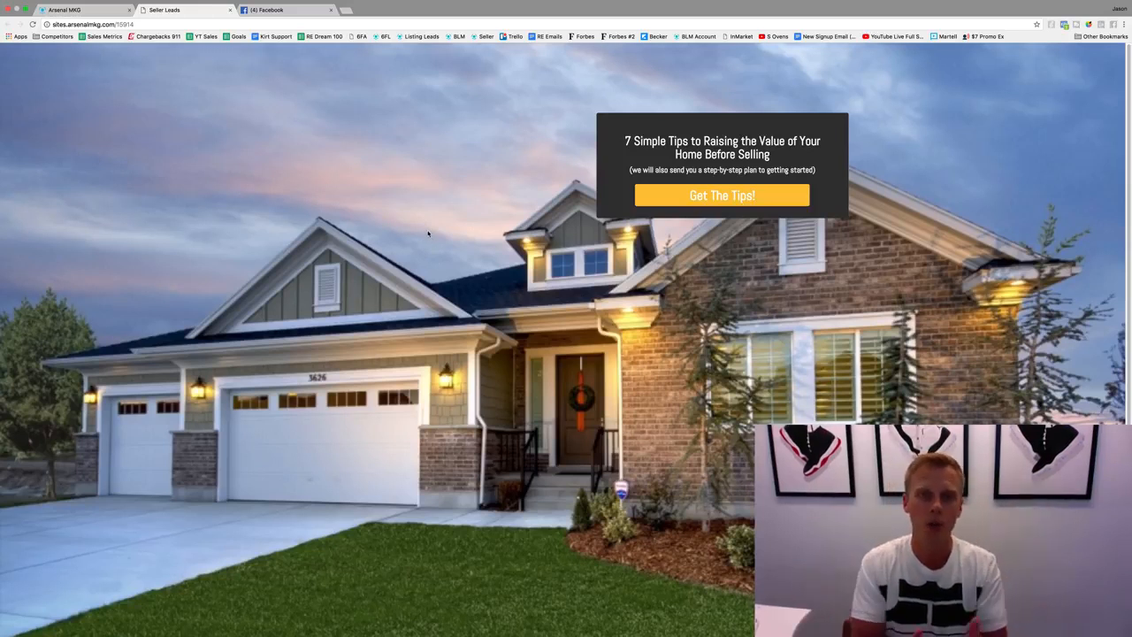
Open arsenalmkg.com in a new browser tab and look through its homepage sections.
key("ctrl+t")
type("arsenalmkg.com")
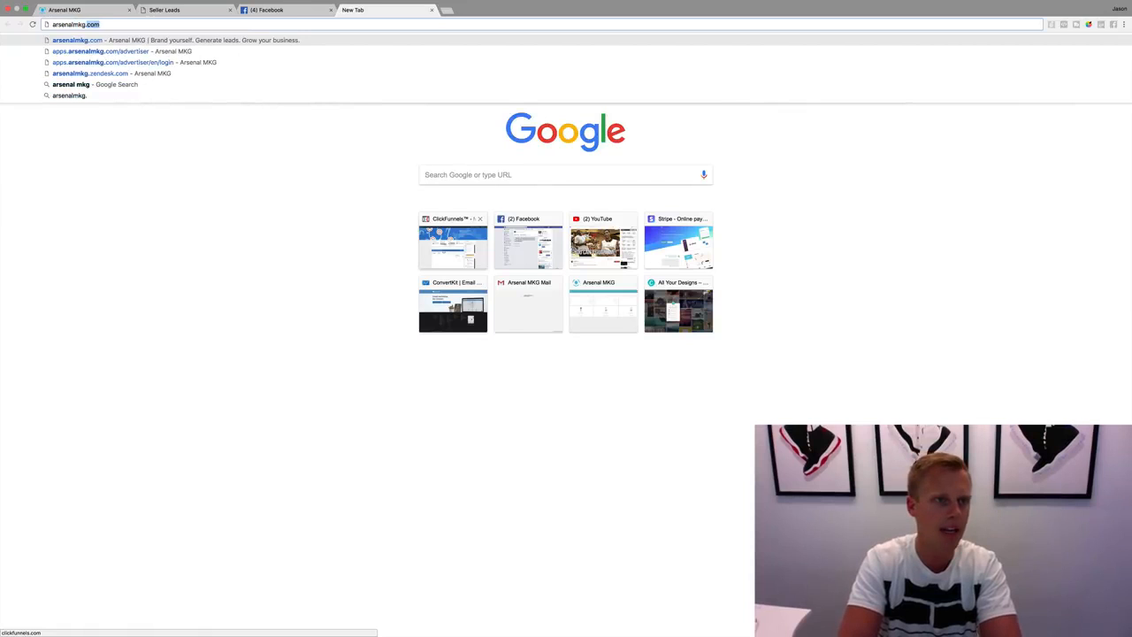
key("Return")
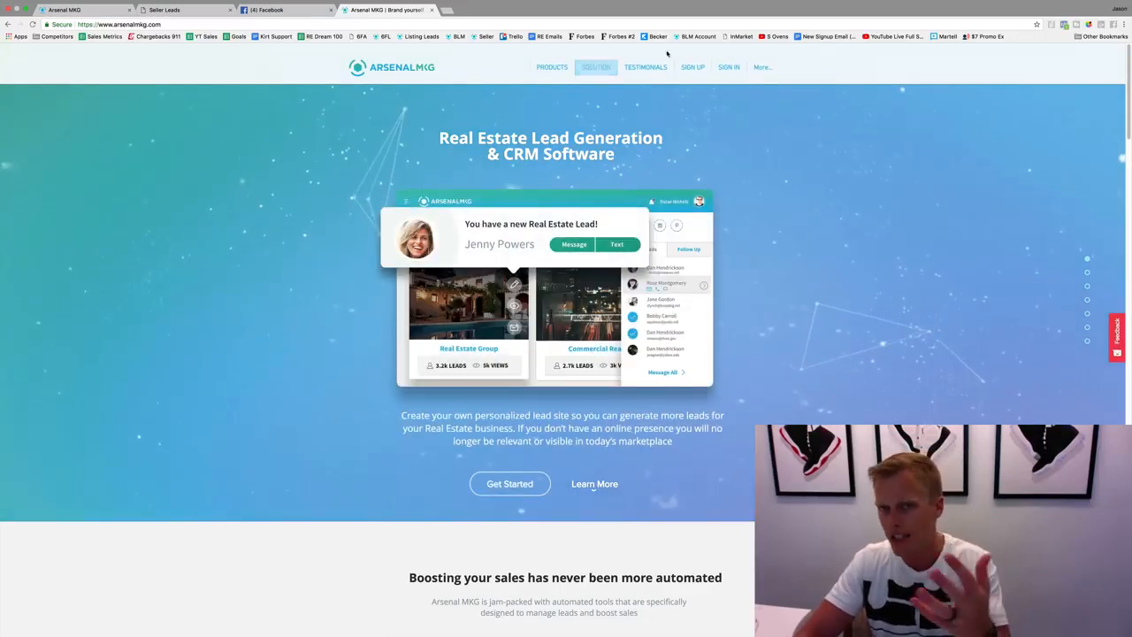
scroll(503, 354, "down", 5)
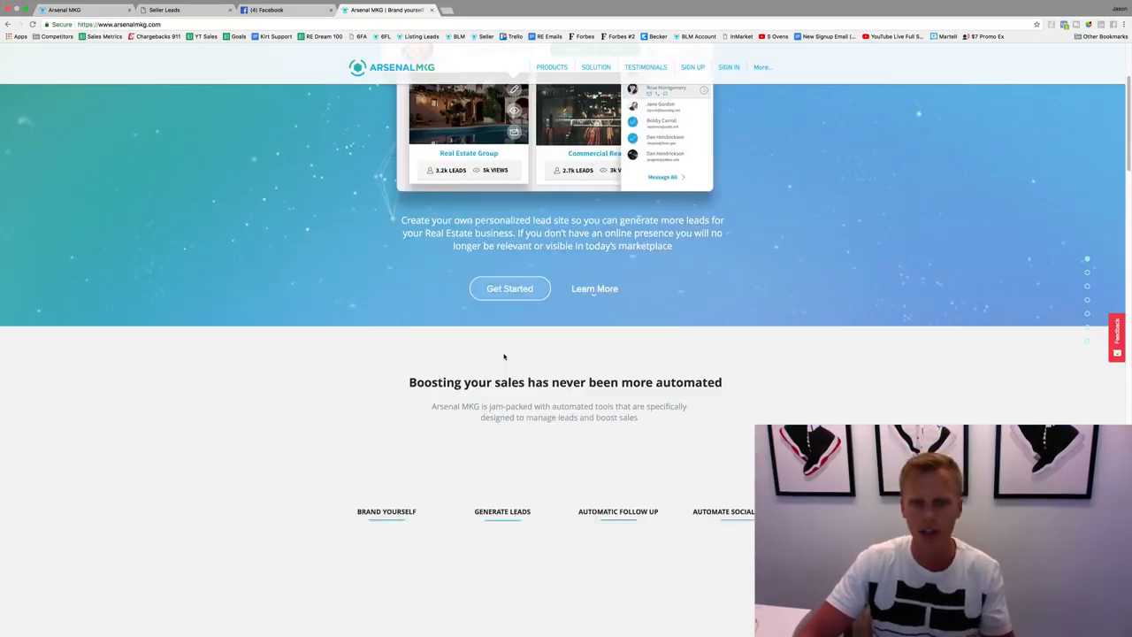
scroll(499, 349, "down", 10)
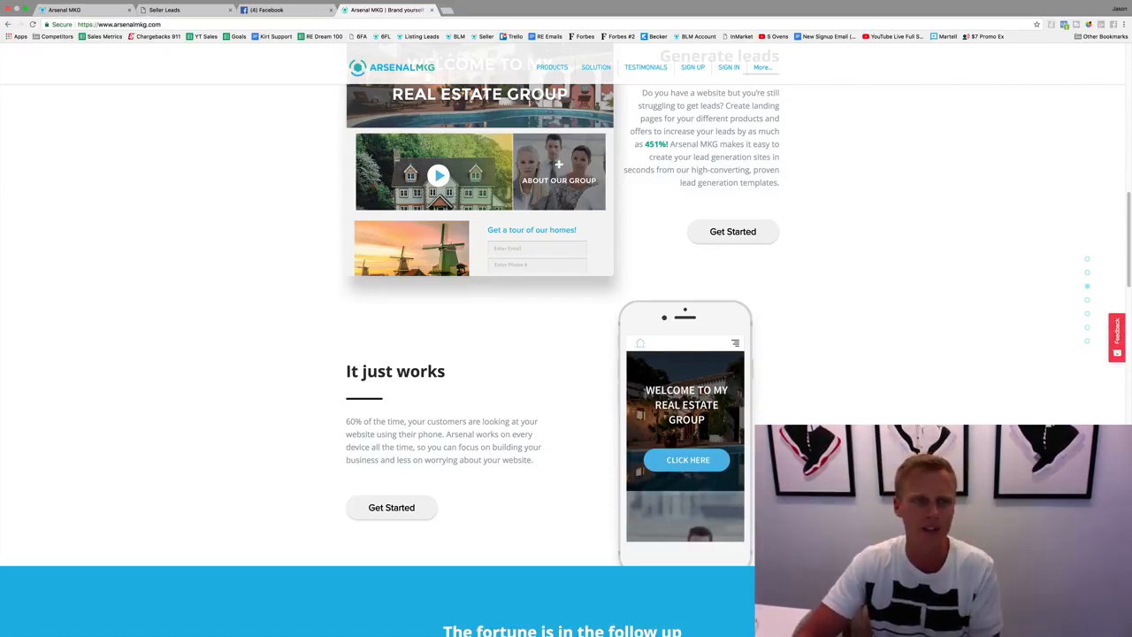
Return to the Seller Leads page and view its Get The Tips! opt-in form, closing it without submitting.
left_click(173, 12)
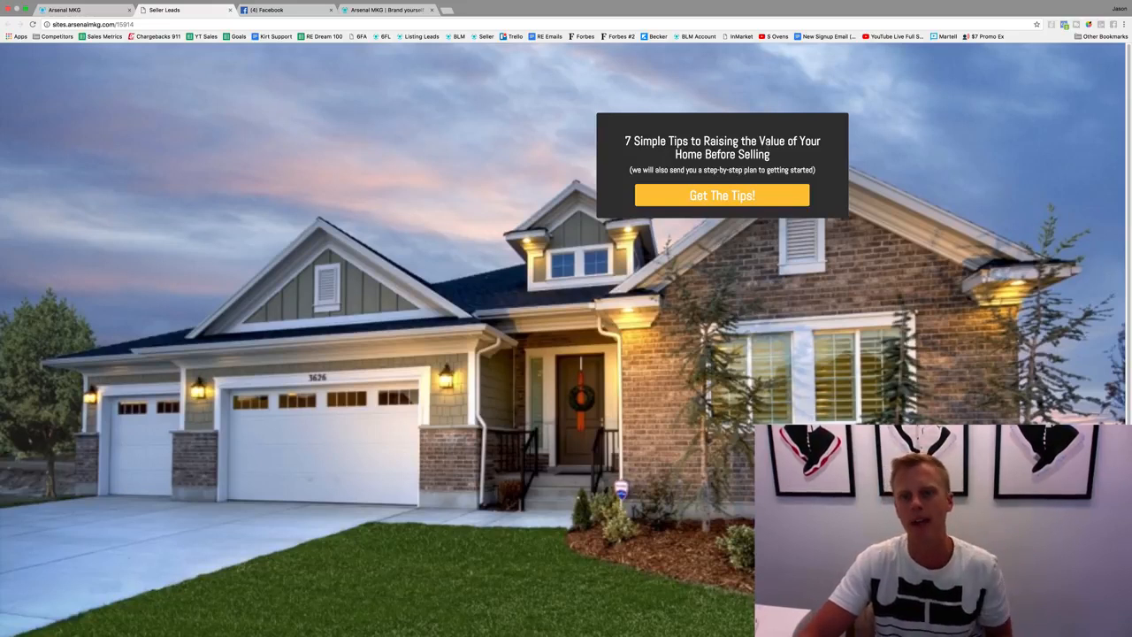
left_click(721, 195)
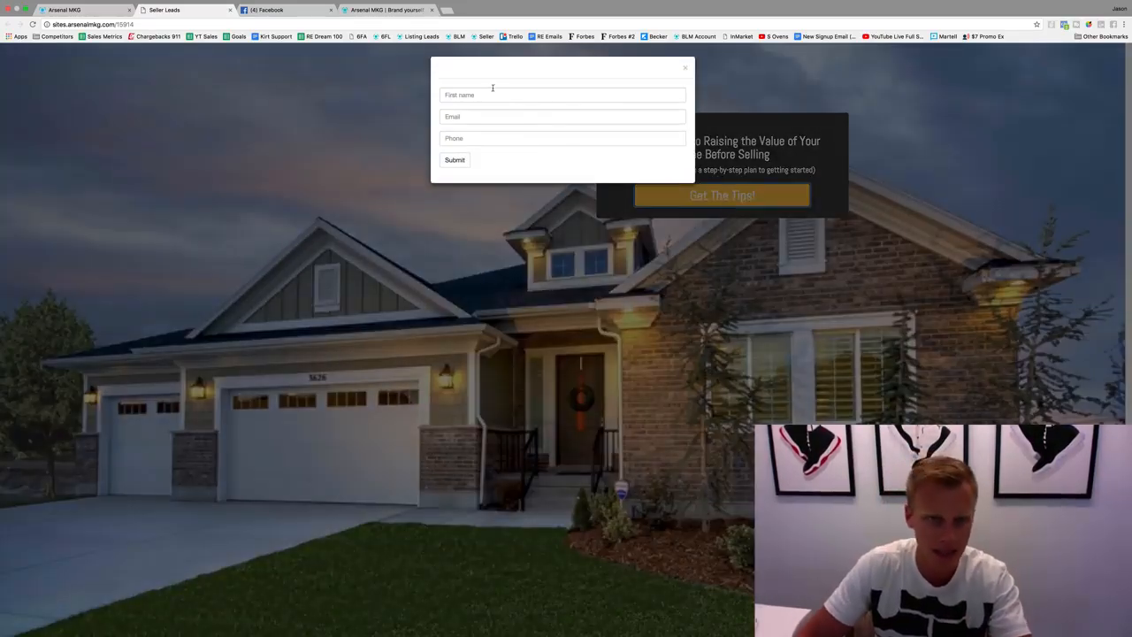
left_click(685, 67)
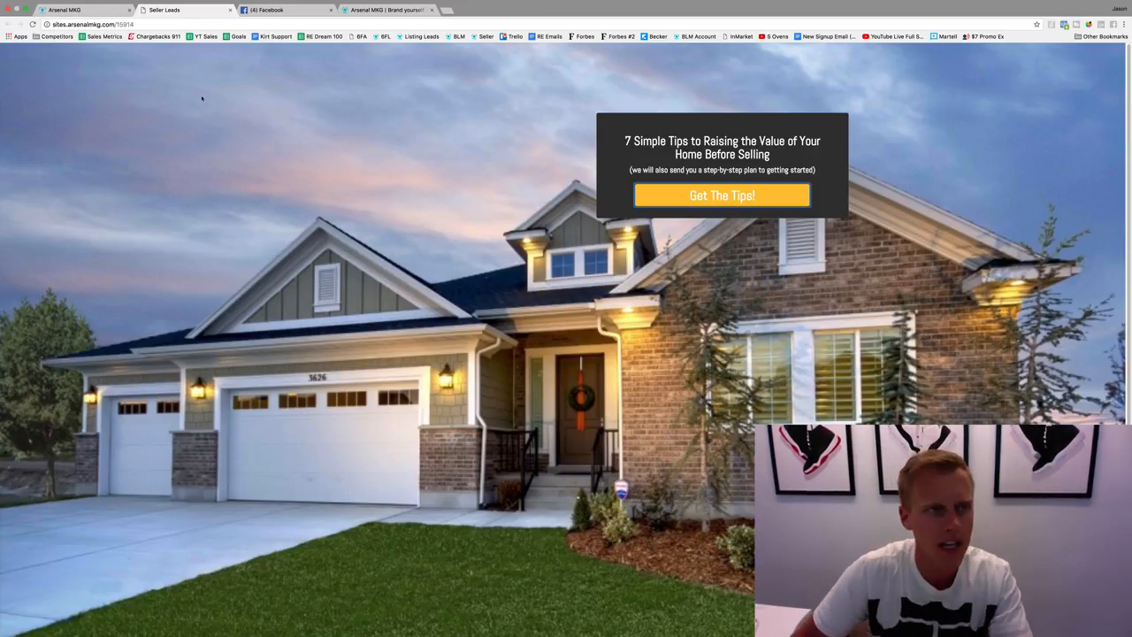
Revisit the Arsenal MKG website list, switch to Facebook and open Ads Manager.
left_click(53, 10)
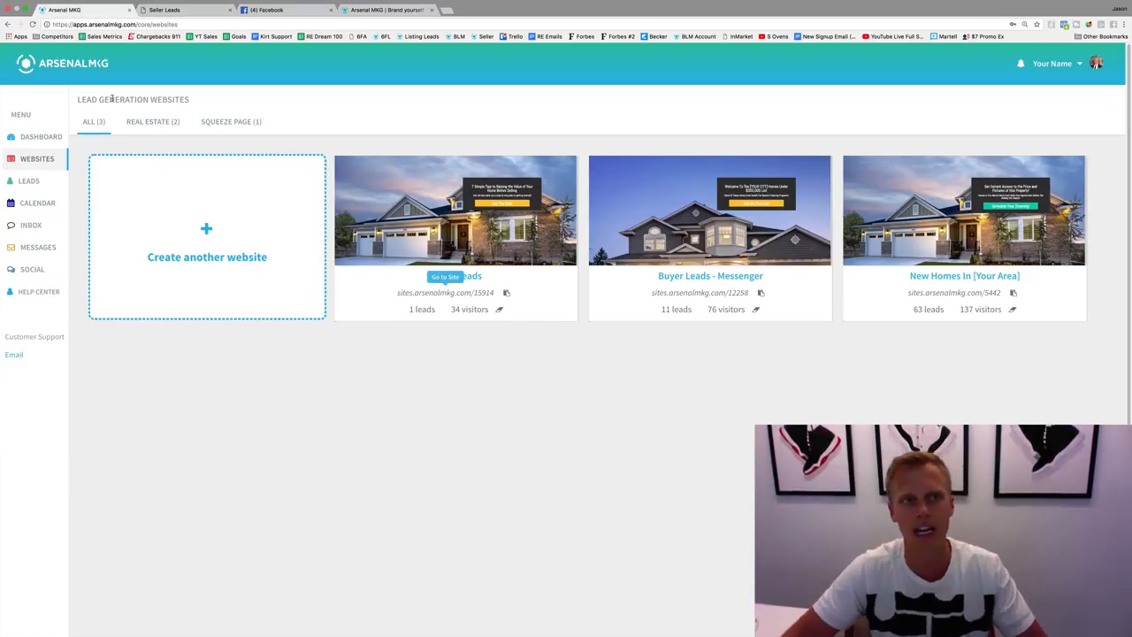
left_click(264, 10)
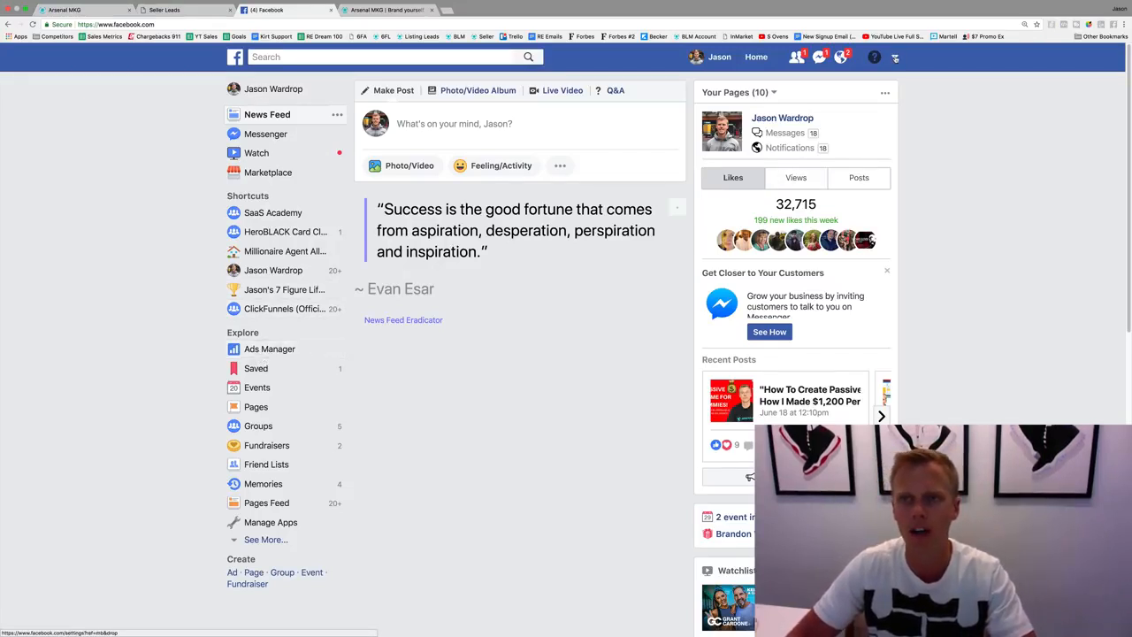
left_click(895, 56)
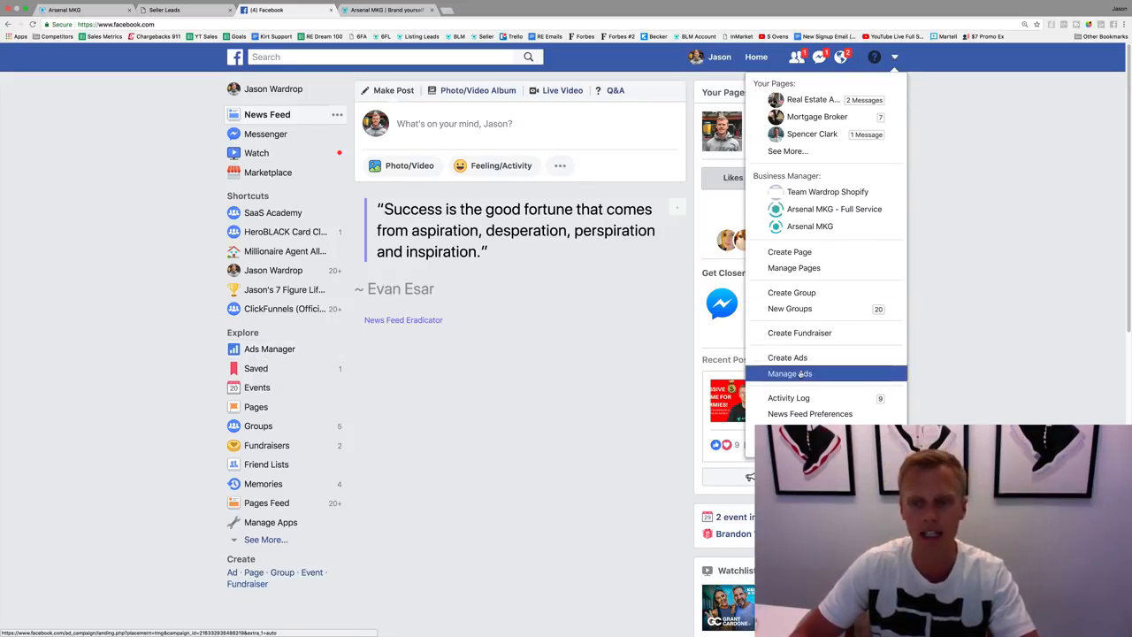
left_click(253, 352)
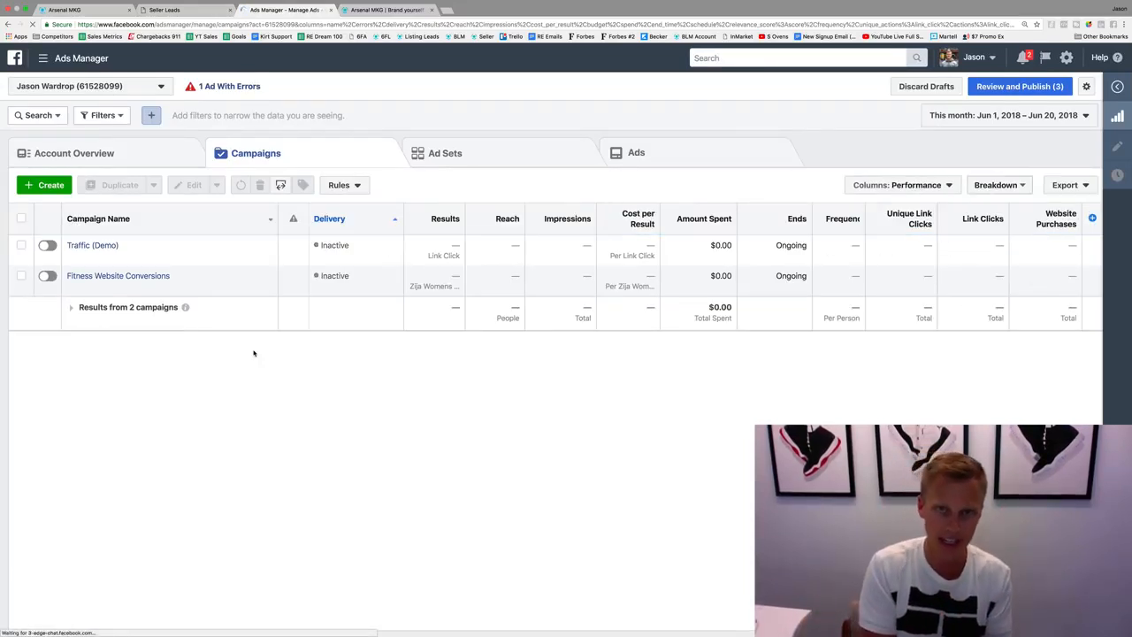
Open the Facebook business page in a new browser tab and look through its photos, videos and pinned post.
key("super+t")
type("facebook.com")
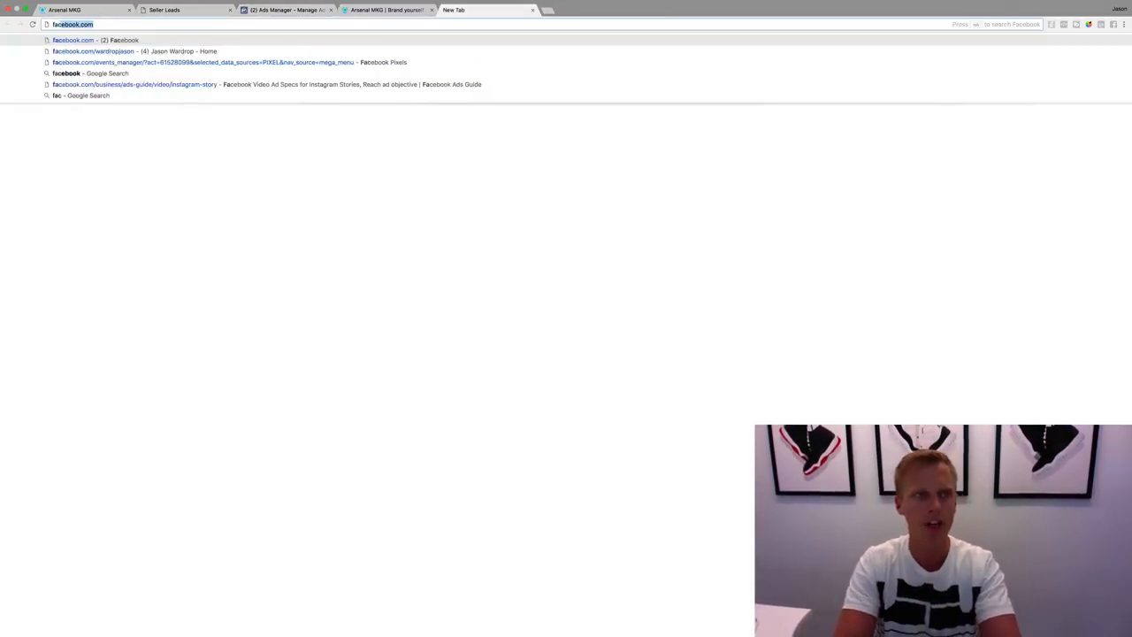
key("Down")
key("Return")
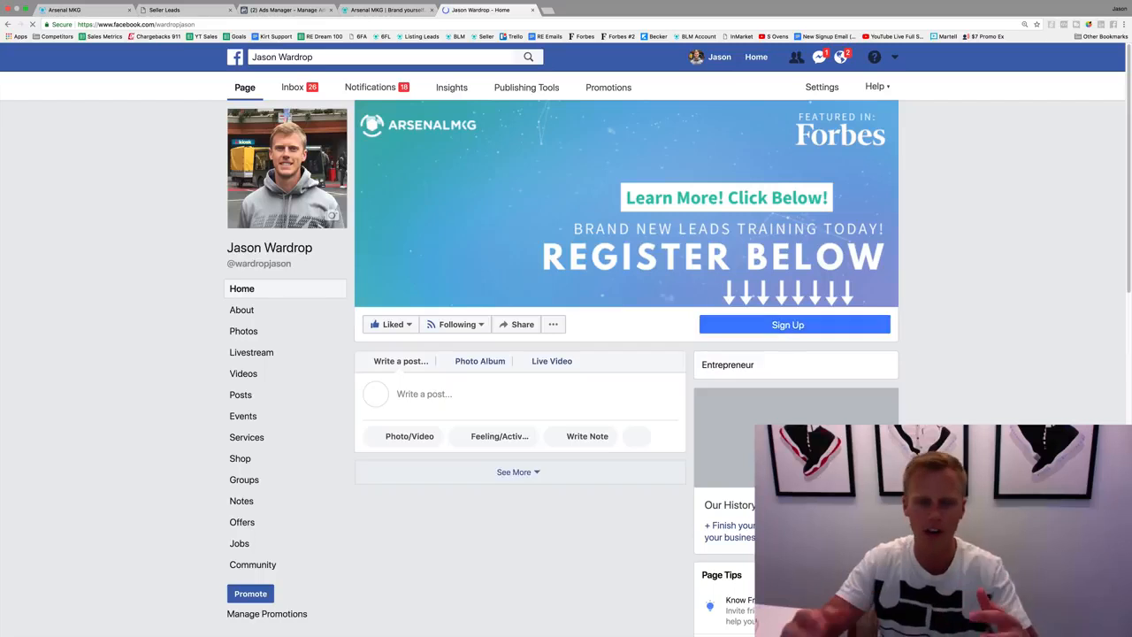
scroll(428, 338, "down", 6)
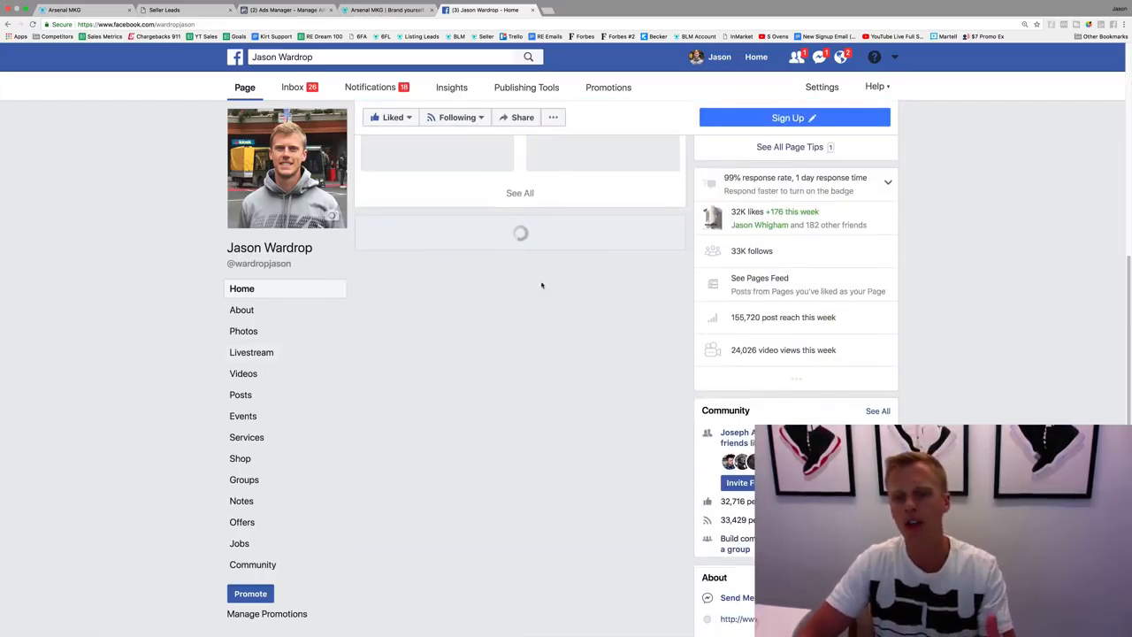
scroll(542, 286, "down", 1)
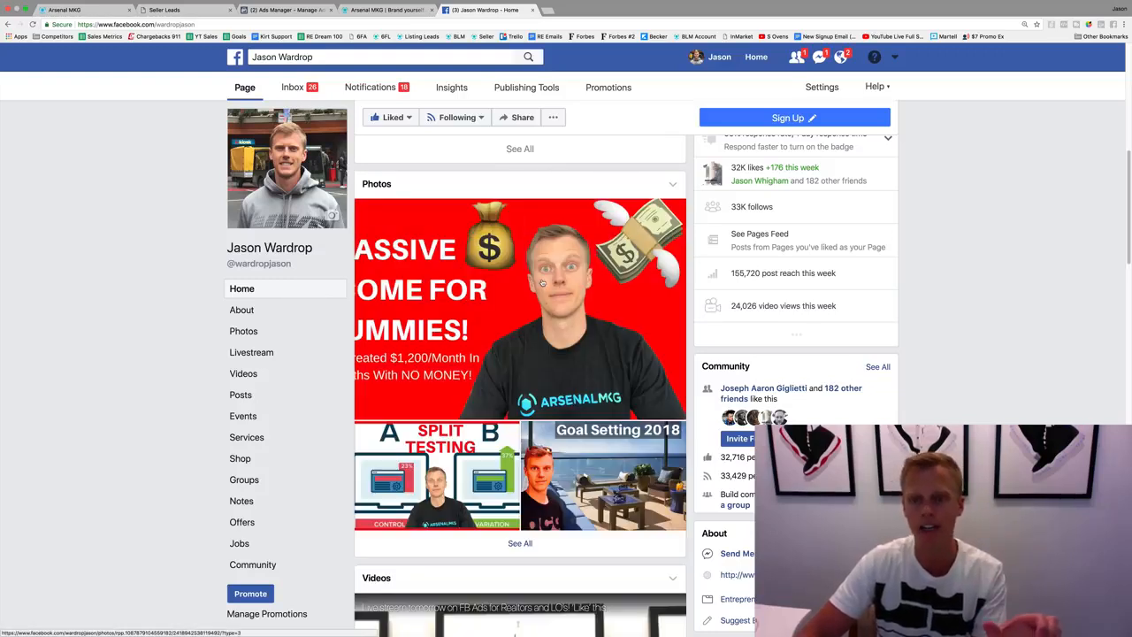
scroll(537, 288, "down", 10)
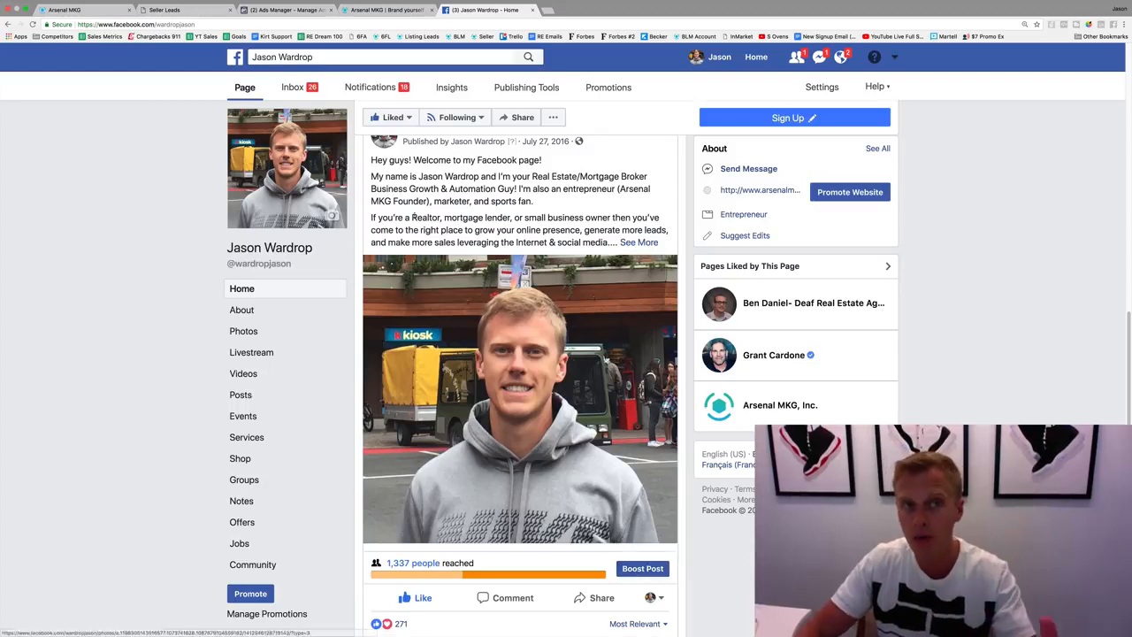
Check the Ads Manager campaigns, then examine the business page's pinned post, its Boost Post option and its comments.
left_click(303, 11)
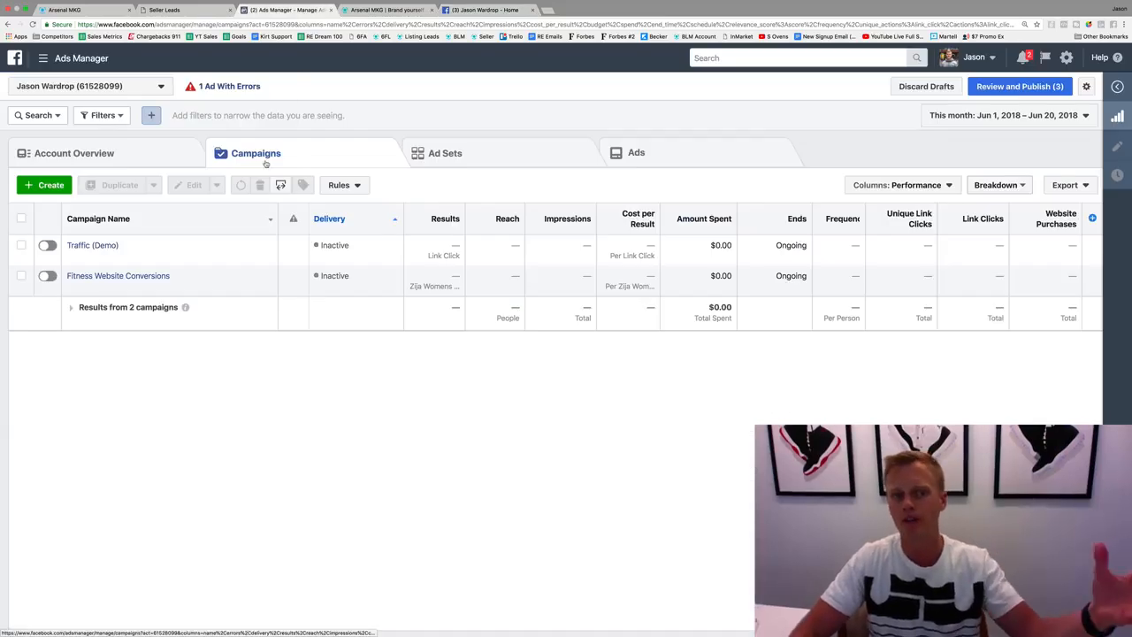
left_click(488, 10)
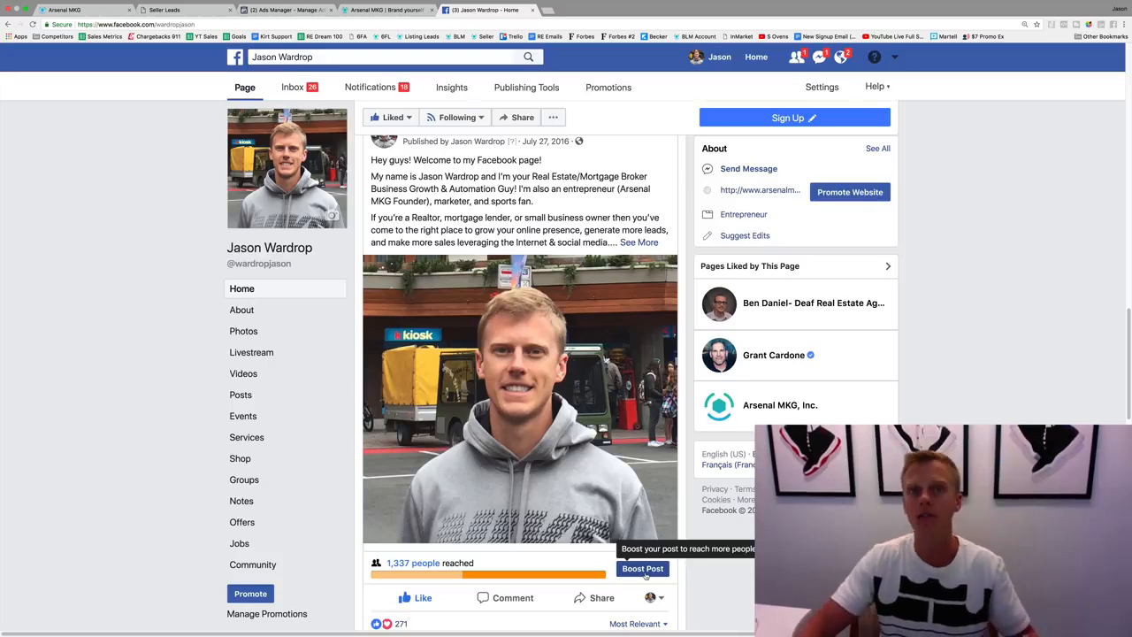
scroll(530, 513, "down", 3)
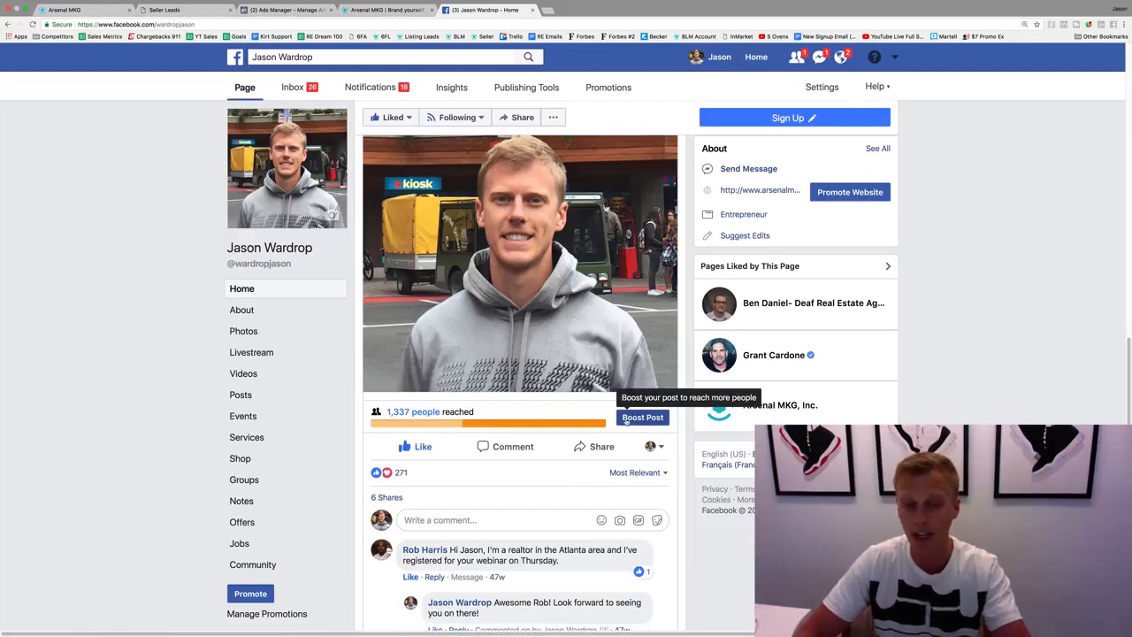
scroll(600, 431, "down", 3)
scroll(564, 449, "up", 5)
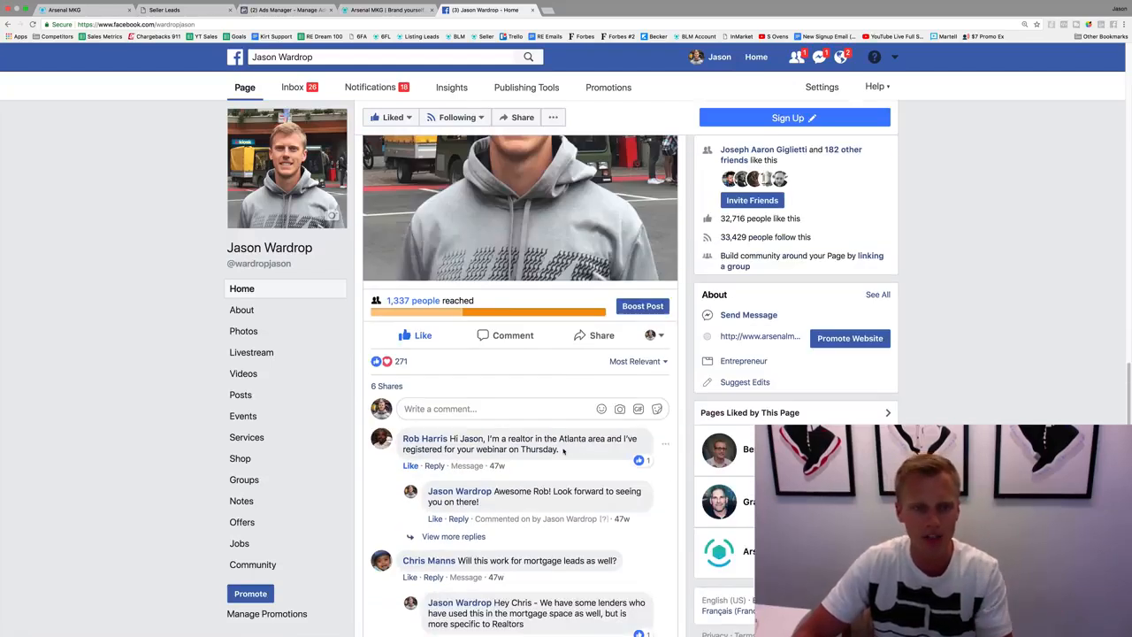
scroll(565, 449, "up", 2)
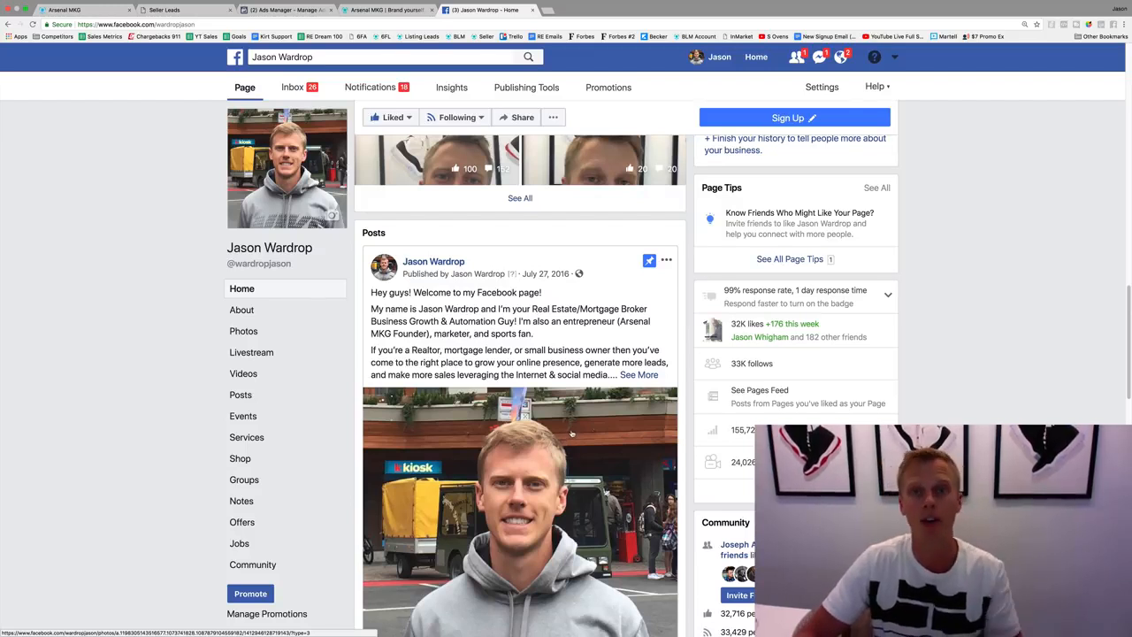
Return to Ads Manager, search its tools for "pixel" and open the Pixels page.
left_click(293, 11)
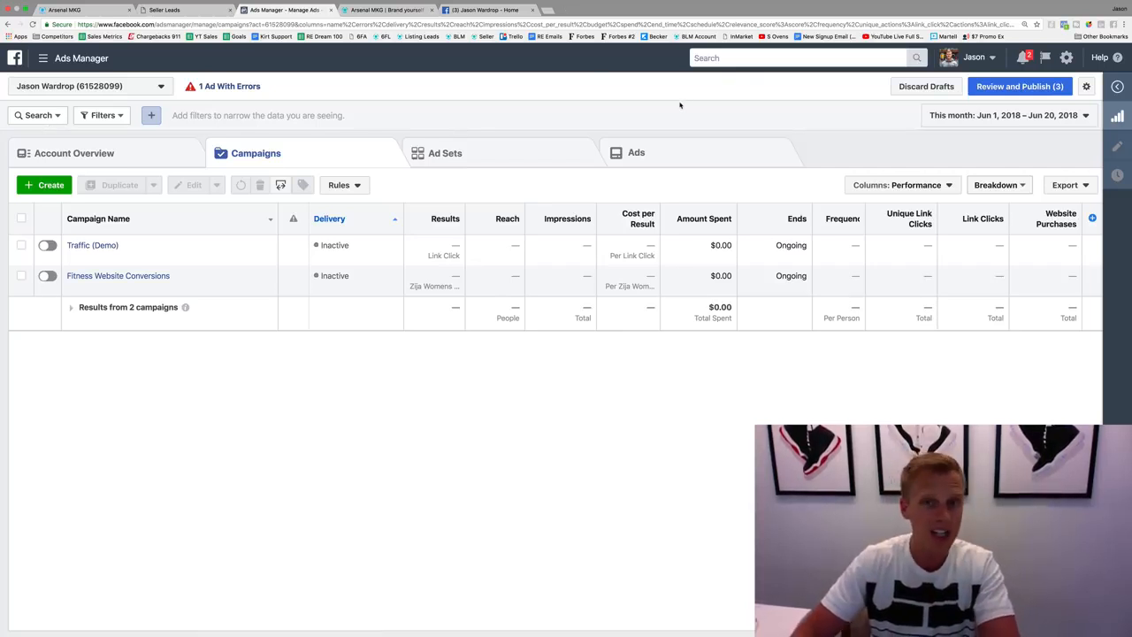
left_click(740, 58)
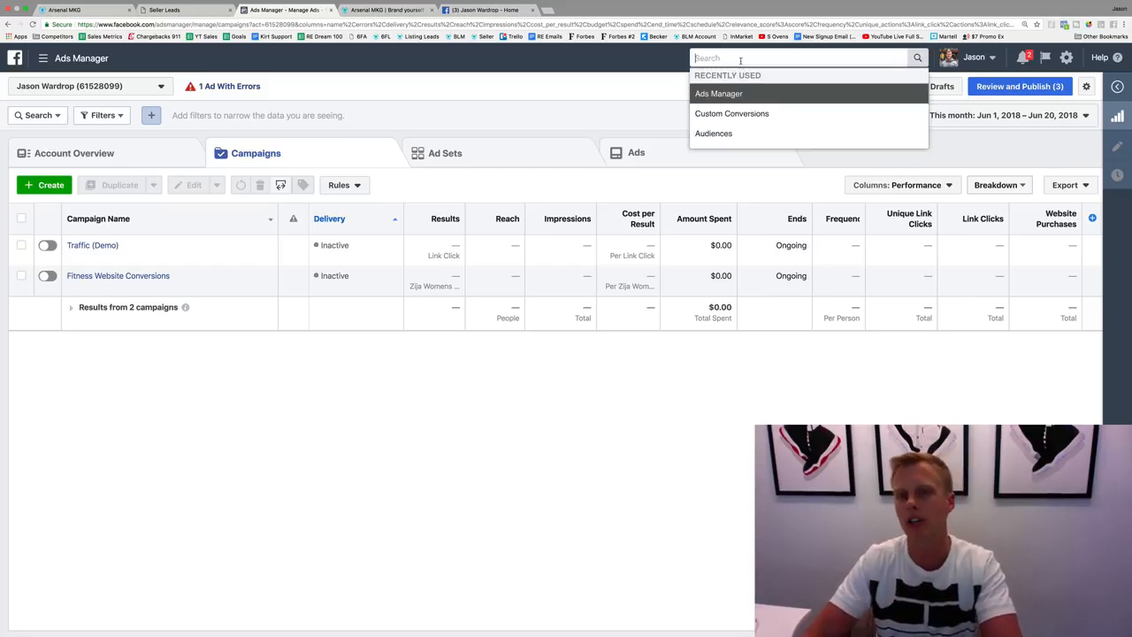
type("pixel")
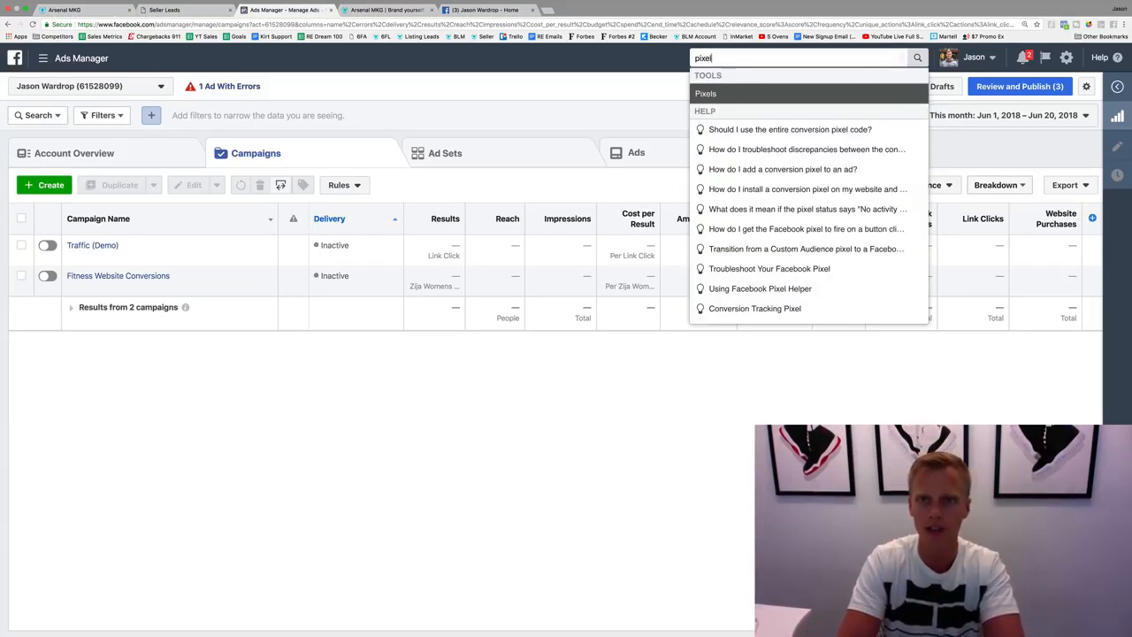
key("Return")
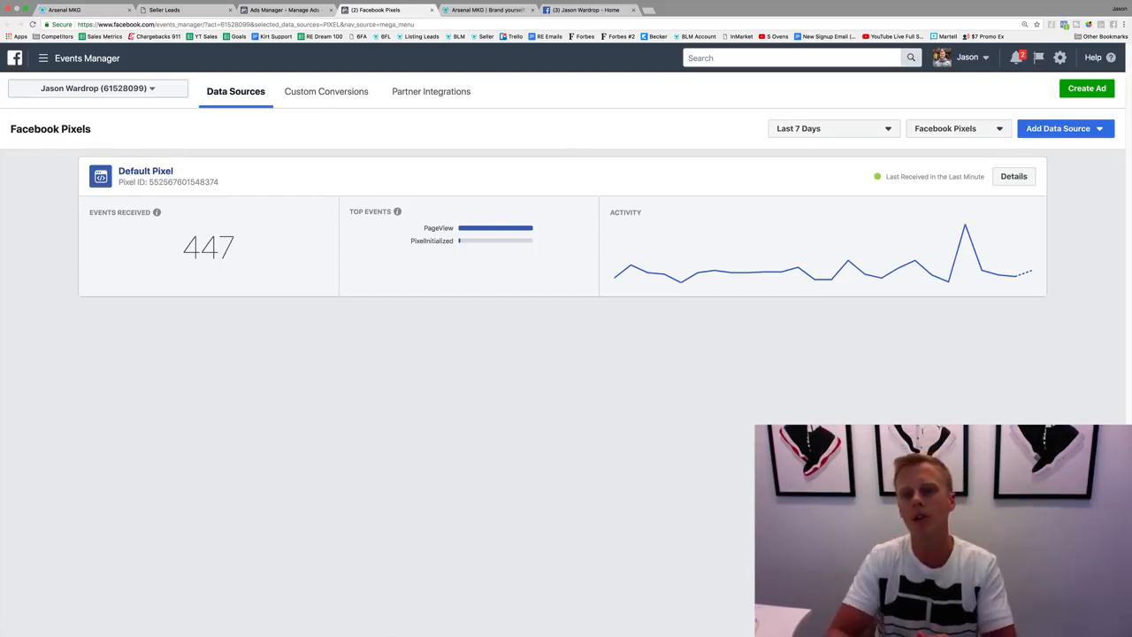
Open the Default Pixel's details and start its setup with the Manually Install the Code Yourself option.
mouse_move(624, 274)
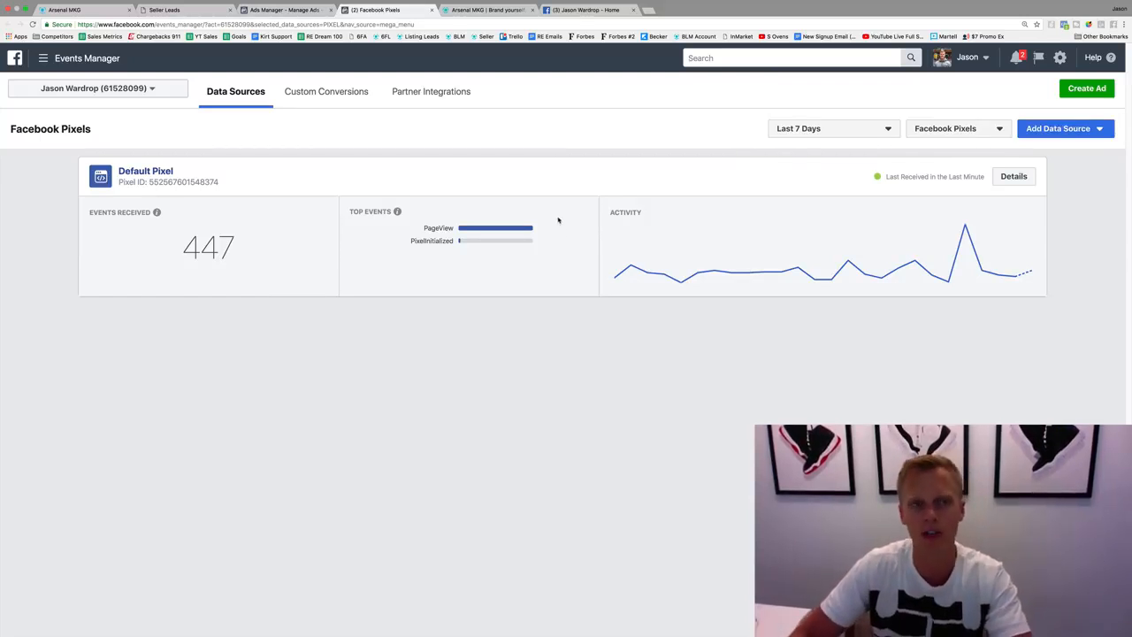
left_click(133, 175)
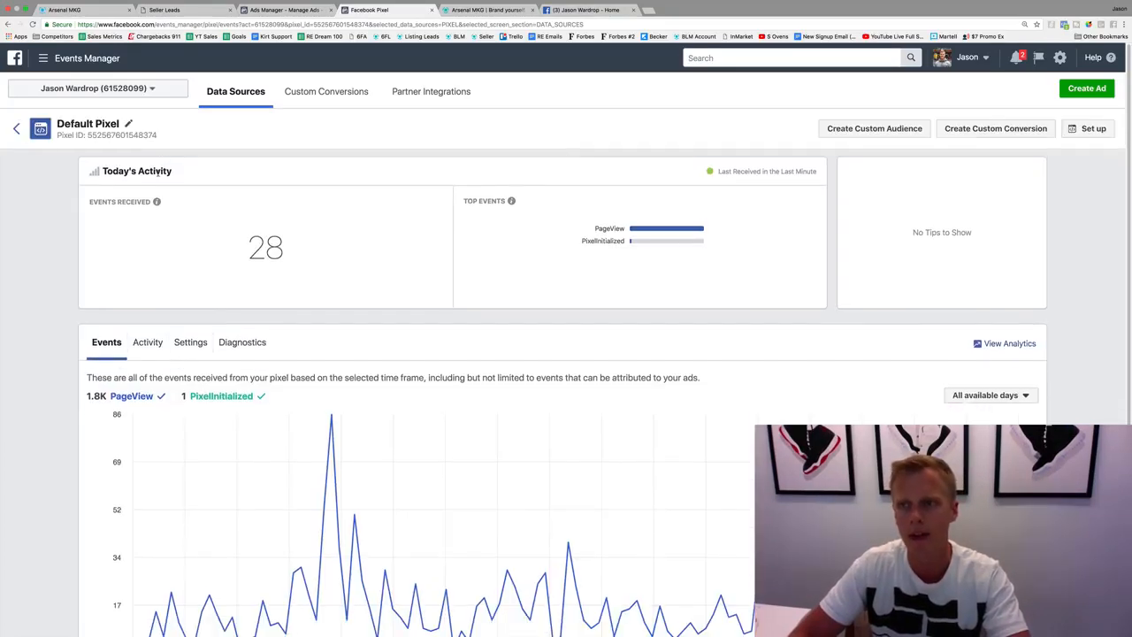
left_click(1091, 130)
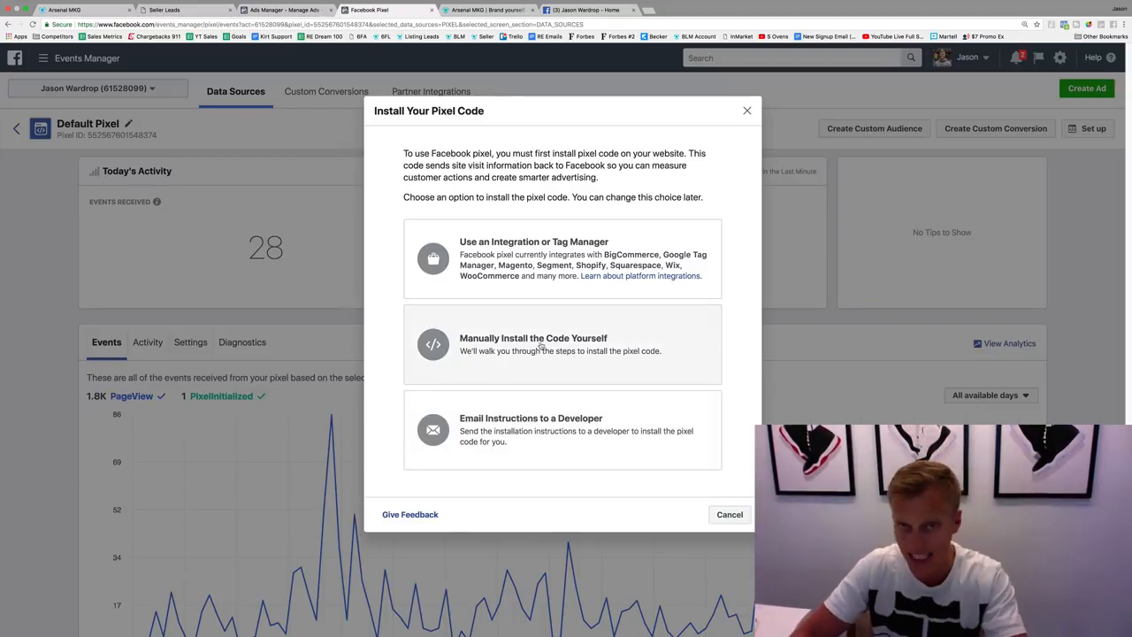
left_click(542, 347)
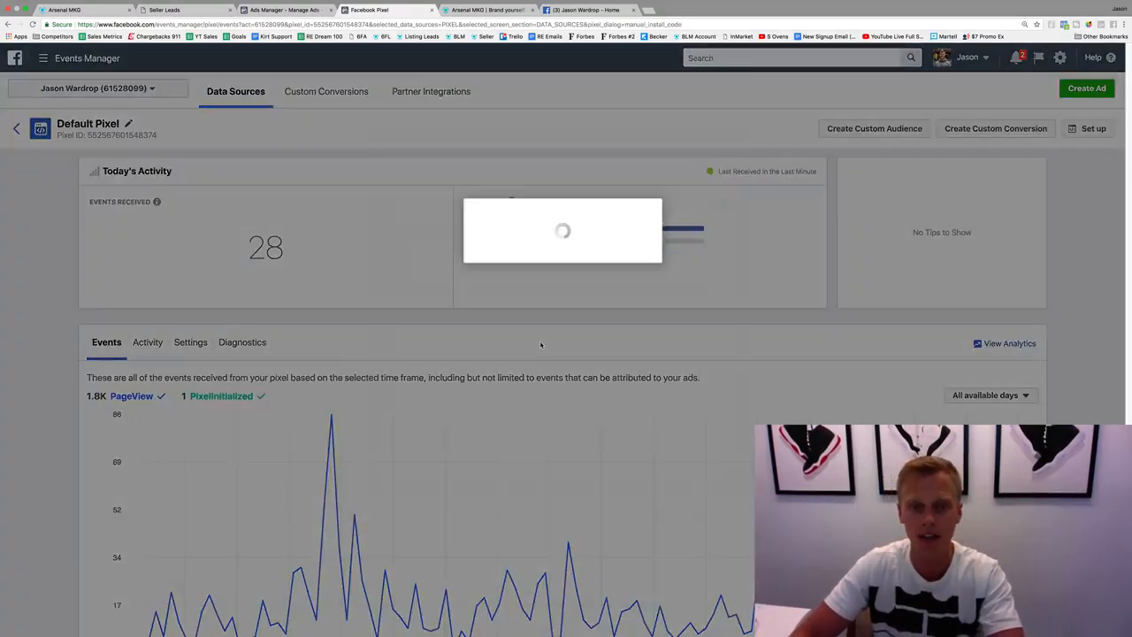
Copy the entire Facebook pixel code from the installation instructions to the clipboard.
scroll(508, 340, "down", 1)
scroll(509, 340, "down", 3)
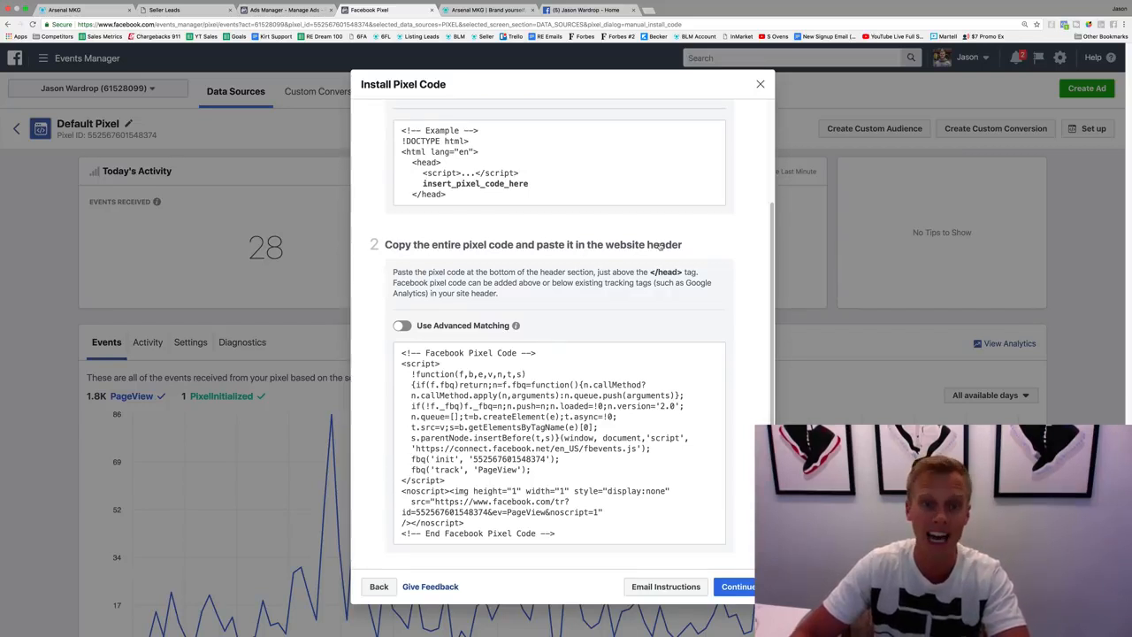
left_click(561, 373)
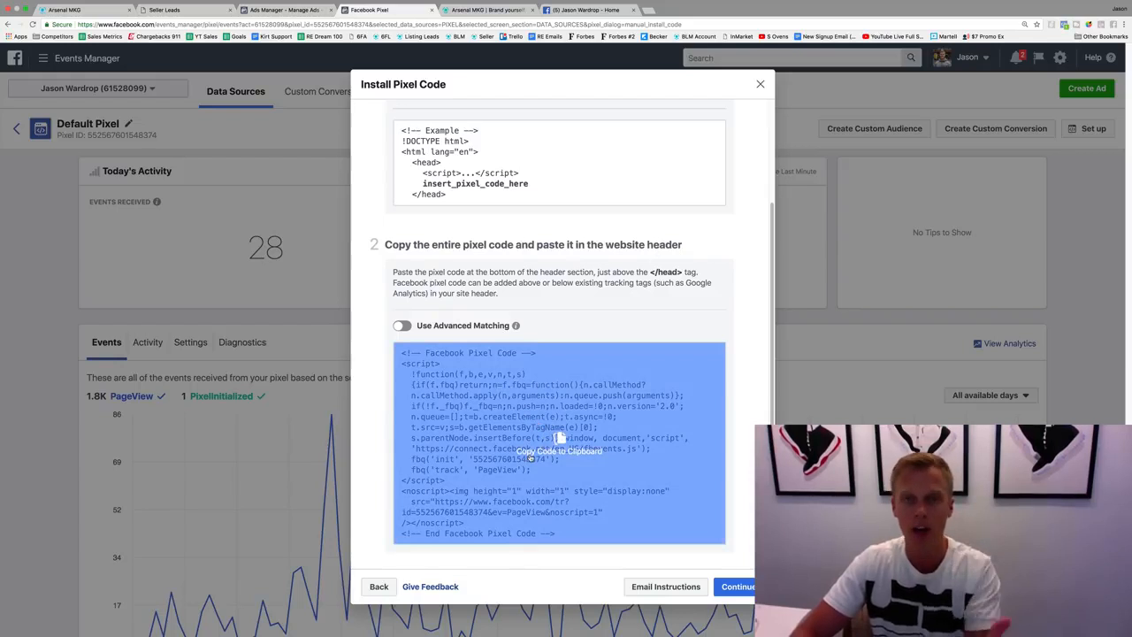
left_click(531, 458)
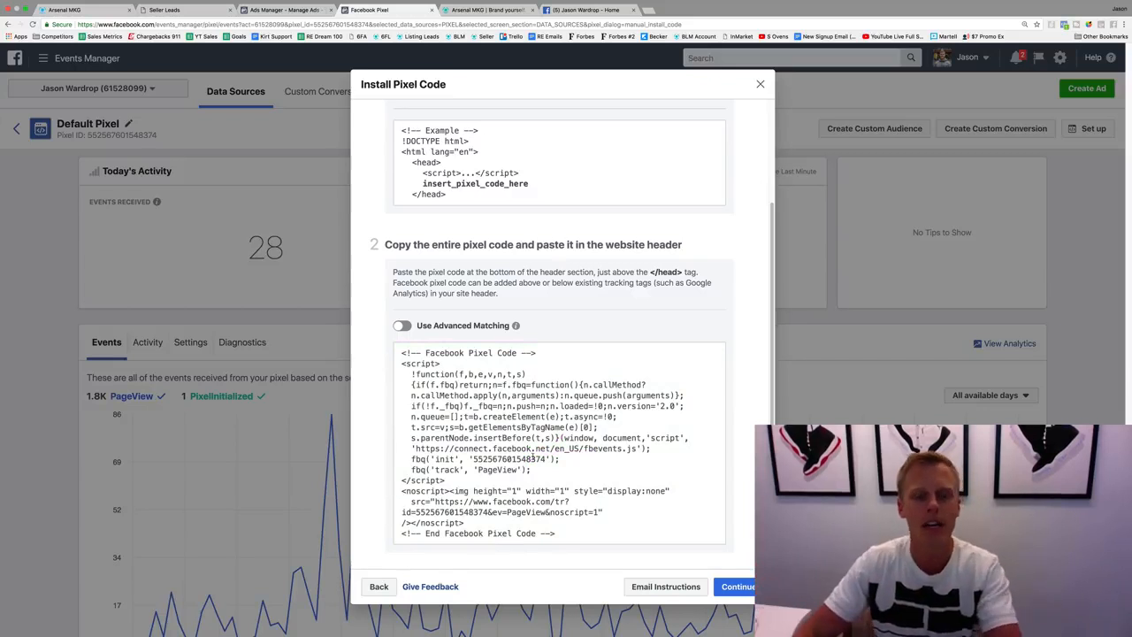
Switch to Arsenal MKG and open the Seller Leads website in the website designer.
left_click(89, 10)
mouse_move(347, 280)
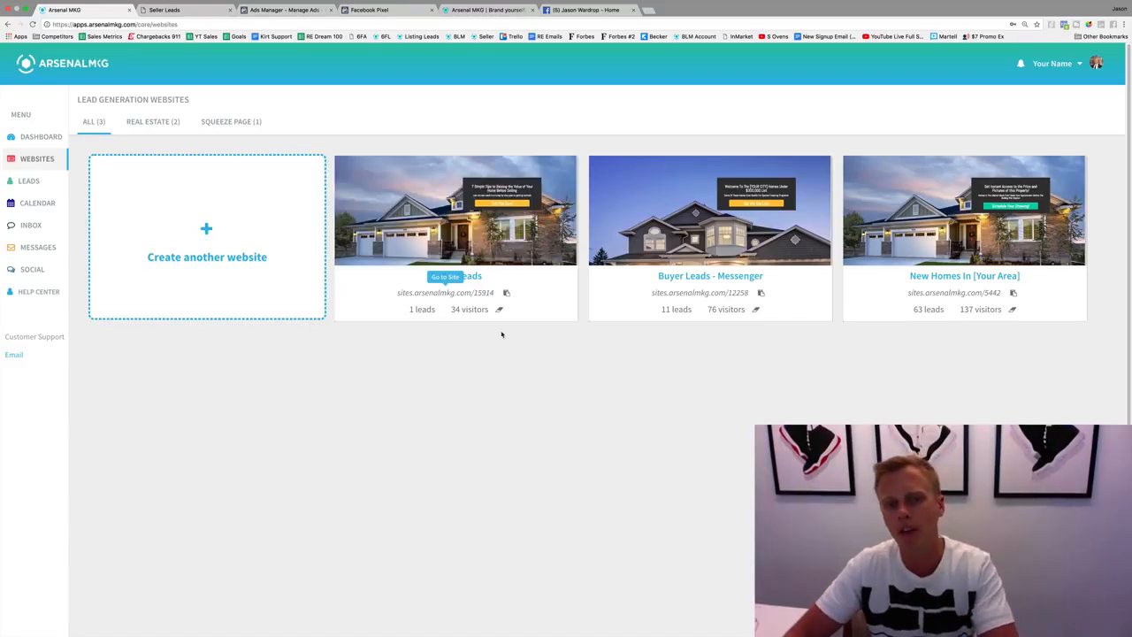
left_click(440, 180)
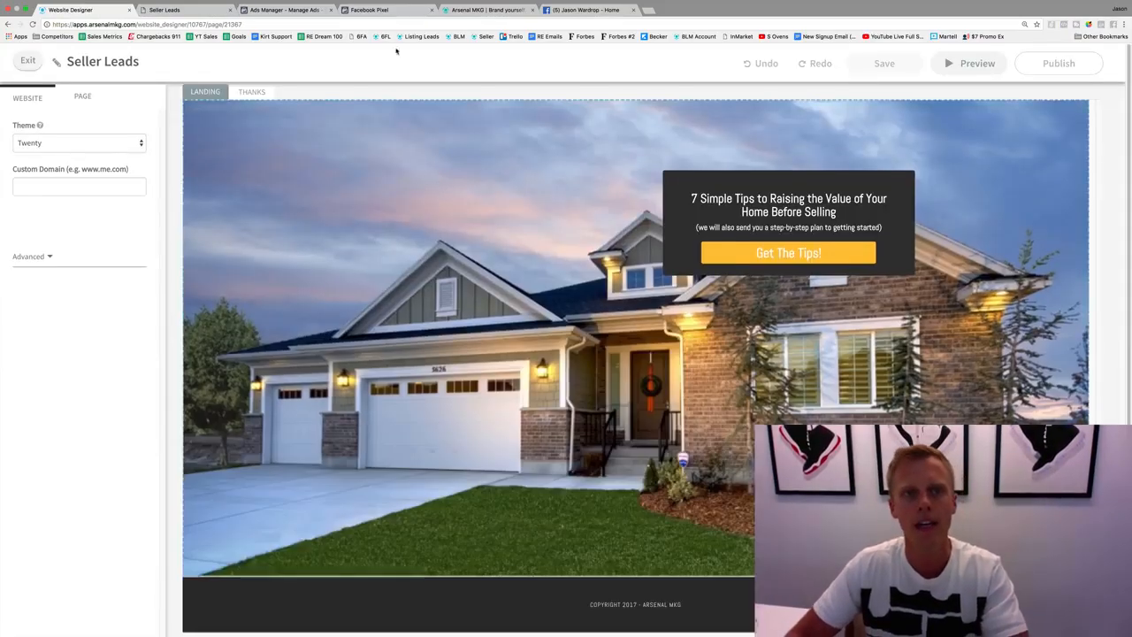
left_click(373, 10)
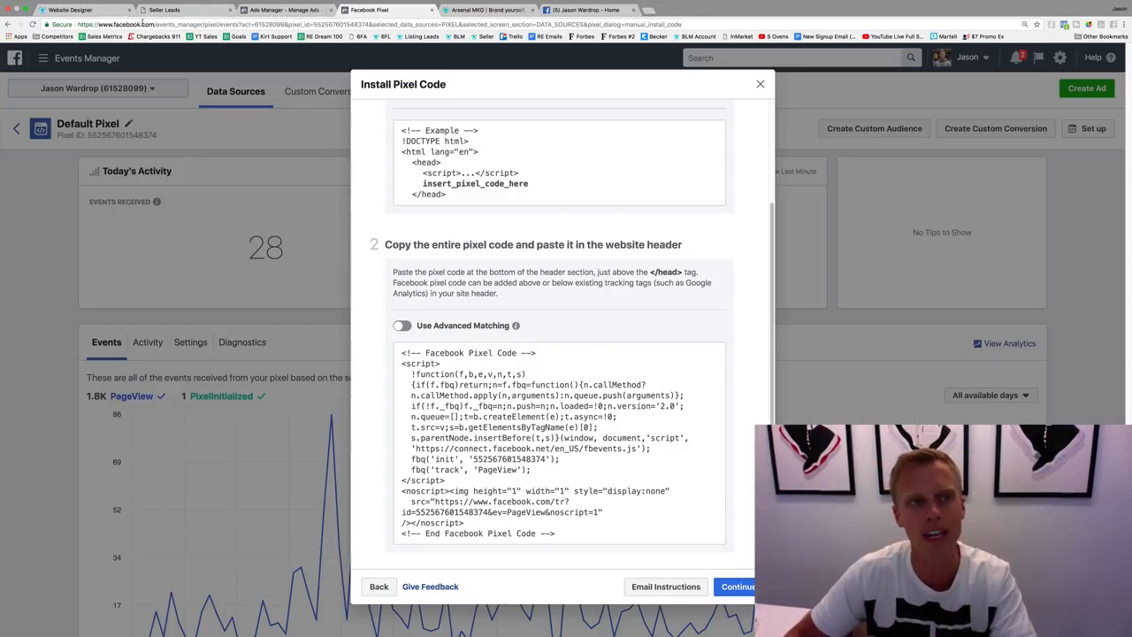
left_click(90, 12)
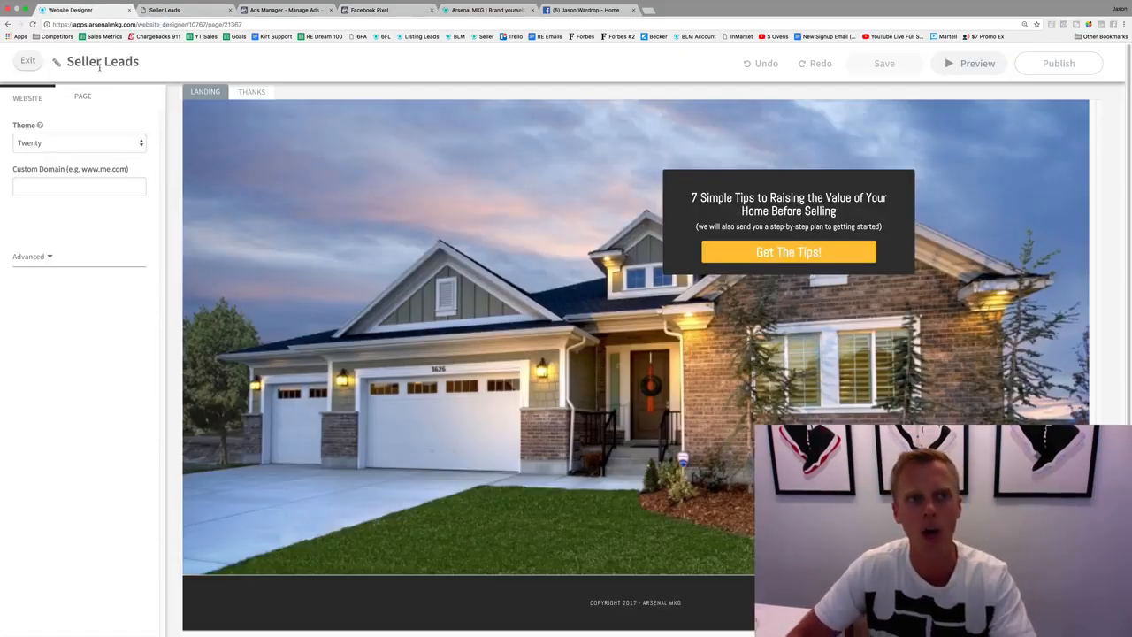
Replace the header tracking code in the landing page's advanced settings with the copied Facebook pixel code.
left_click(90, 97)
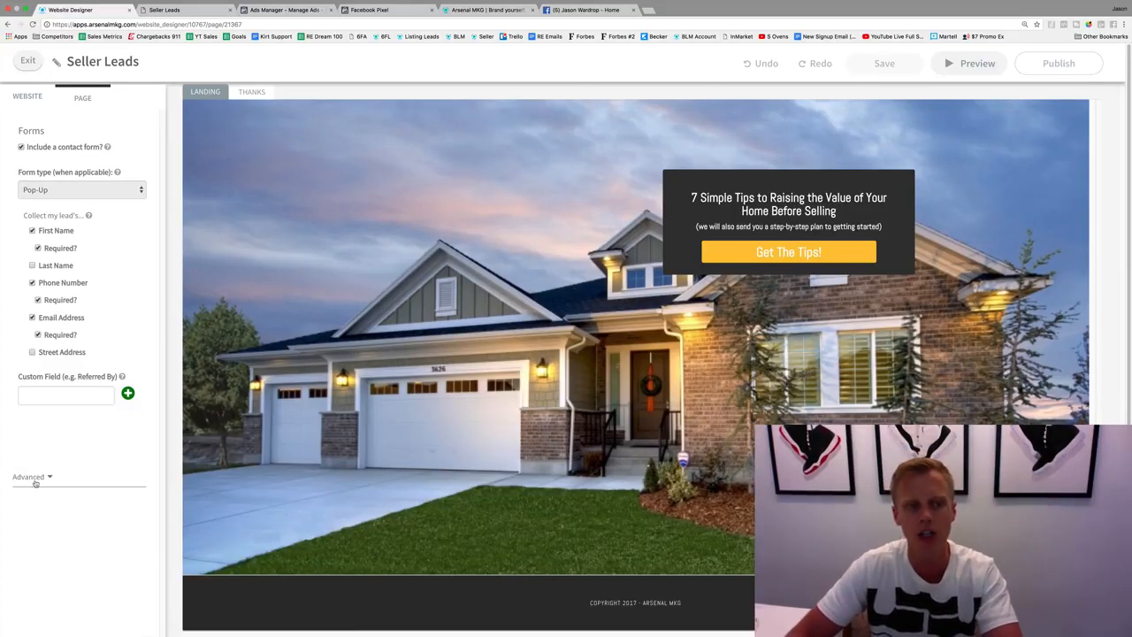
left_click(34, 479)
scroll(80, 403, "down", 3)
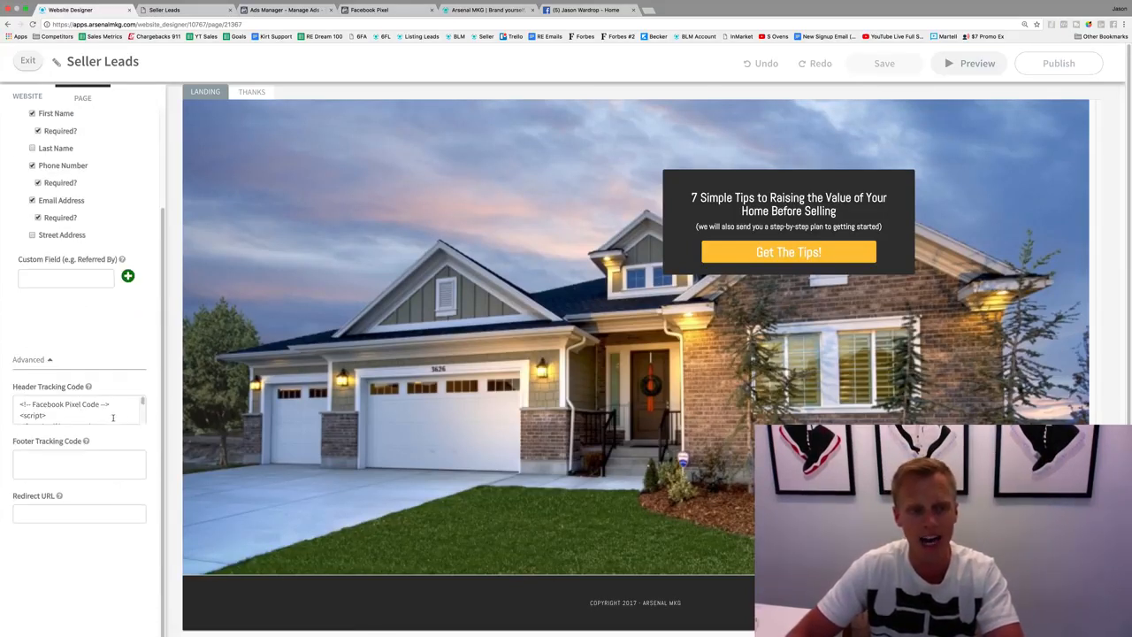
left_click(120, 420)
key("super+a")
key("BackSpace")
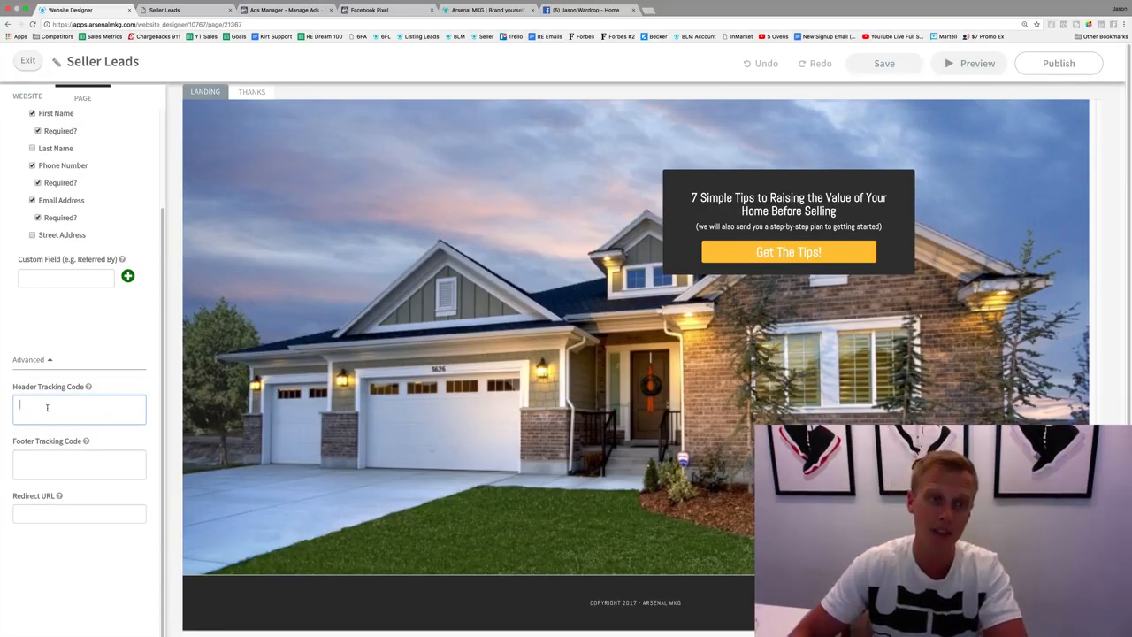
key("super+v")
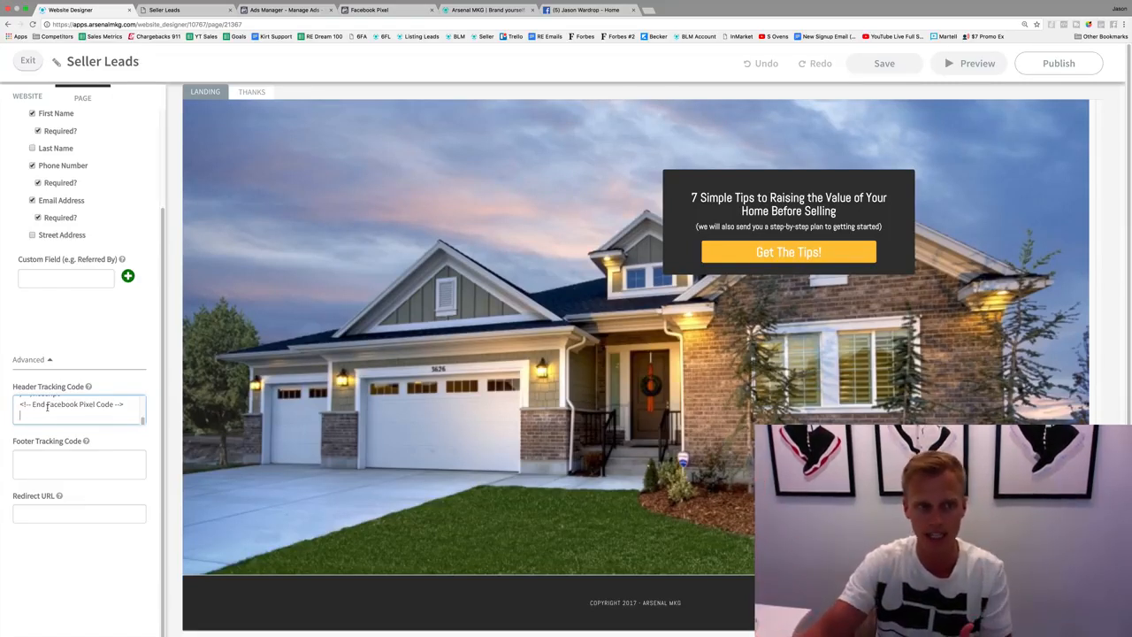
Replace the Thanks page's header tracking code with the copied Facebook pixel code and publish the website.
left_click(252, 92)
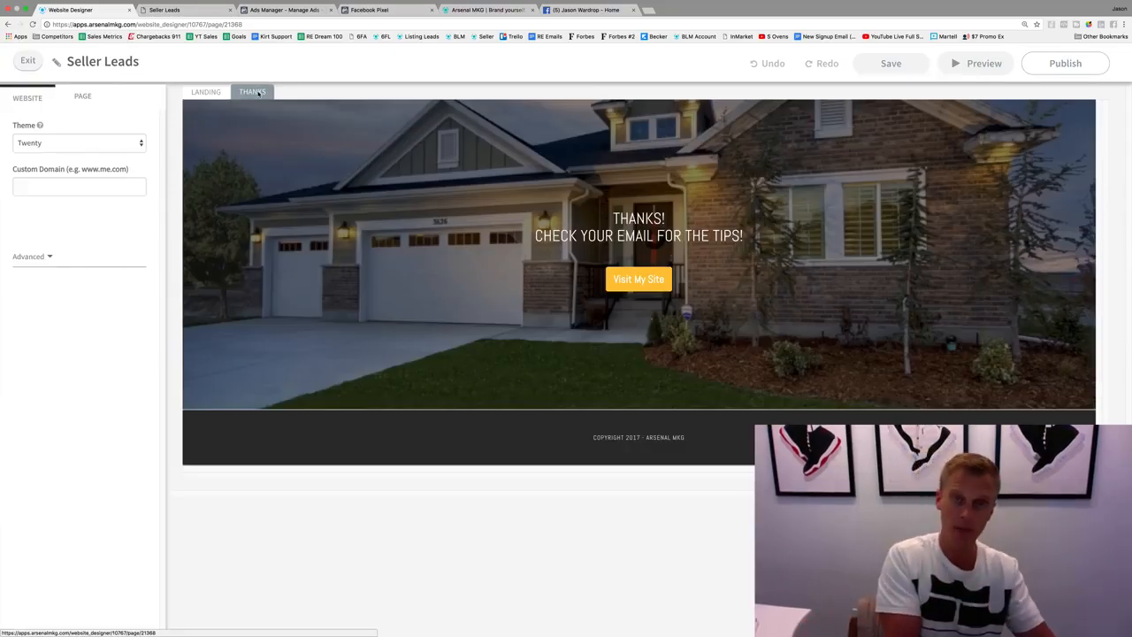
left_click(206, 92)
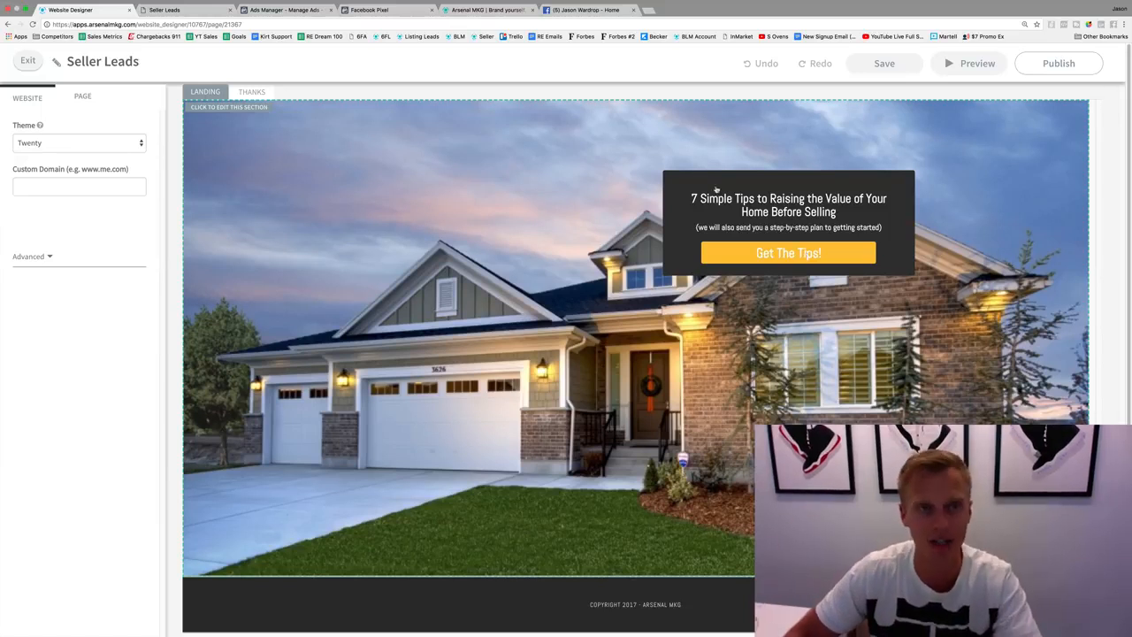
left_click(251, 92)
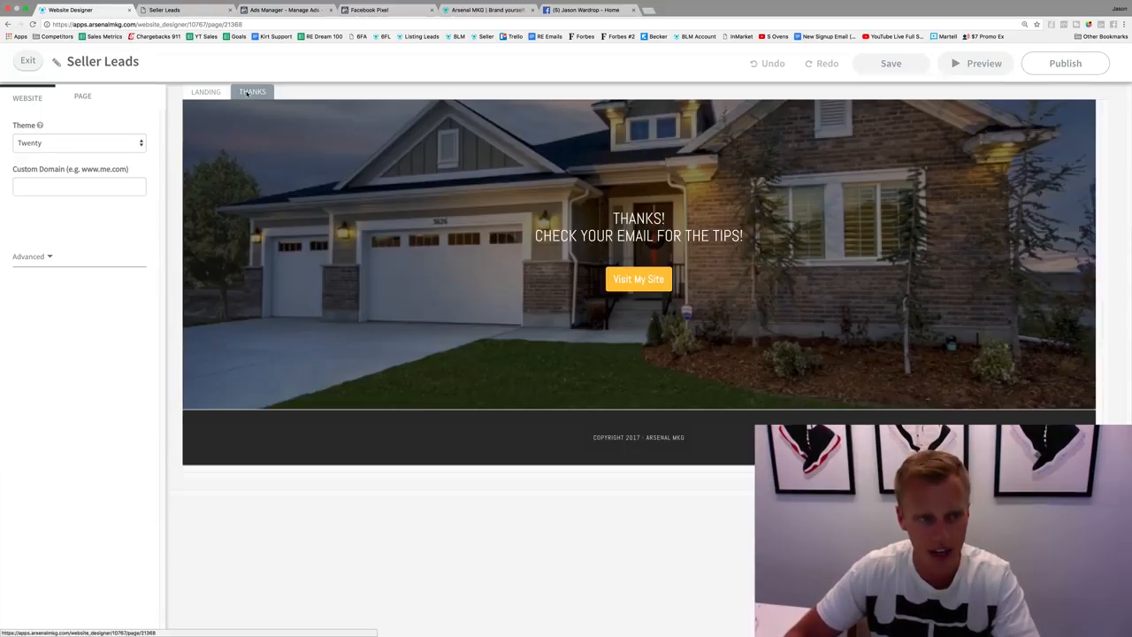
left_click(85, 98)
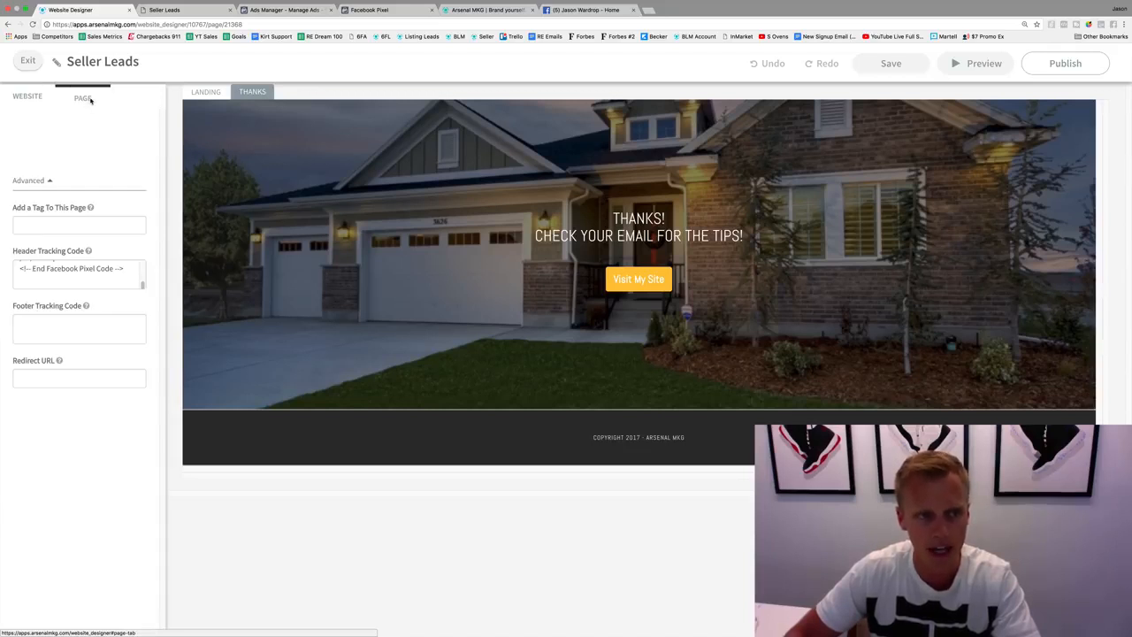
left_click(107, 271)
key("ctrl+a")
key("BackSpace")
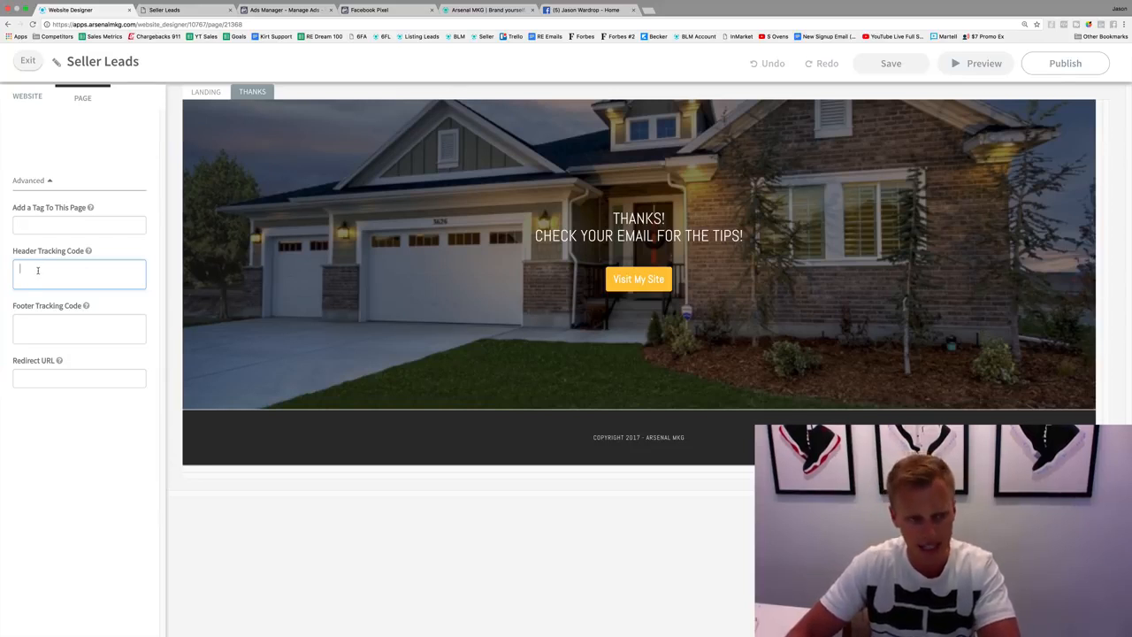
key("super+v")
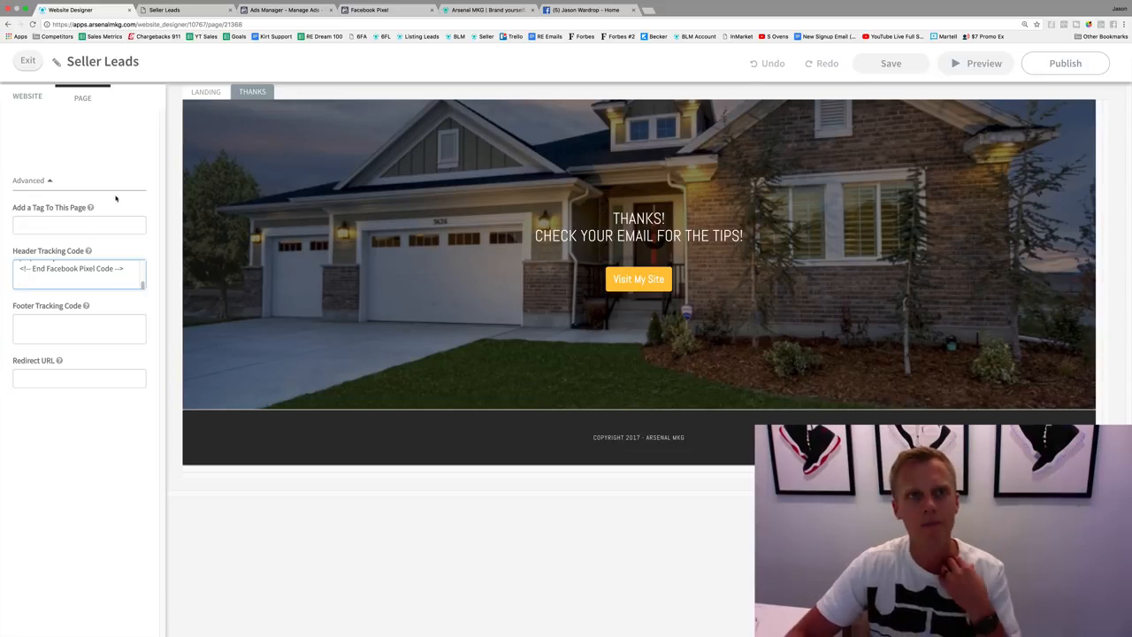
left_click(1062, 63)
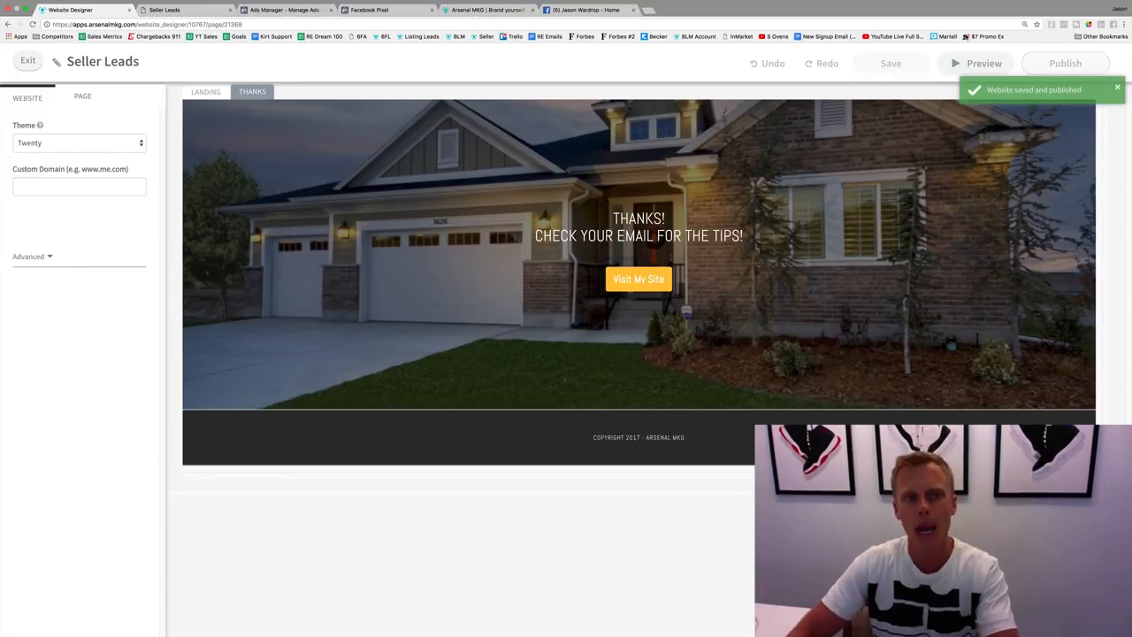
Switch to Facebook Ads Manager, reload the campaigns page and start creating a new campaign.
left_click(299, 10)
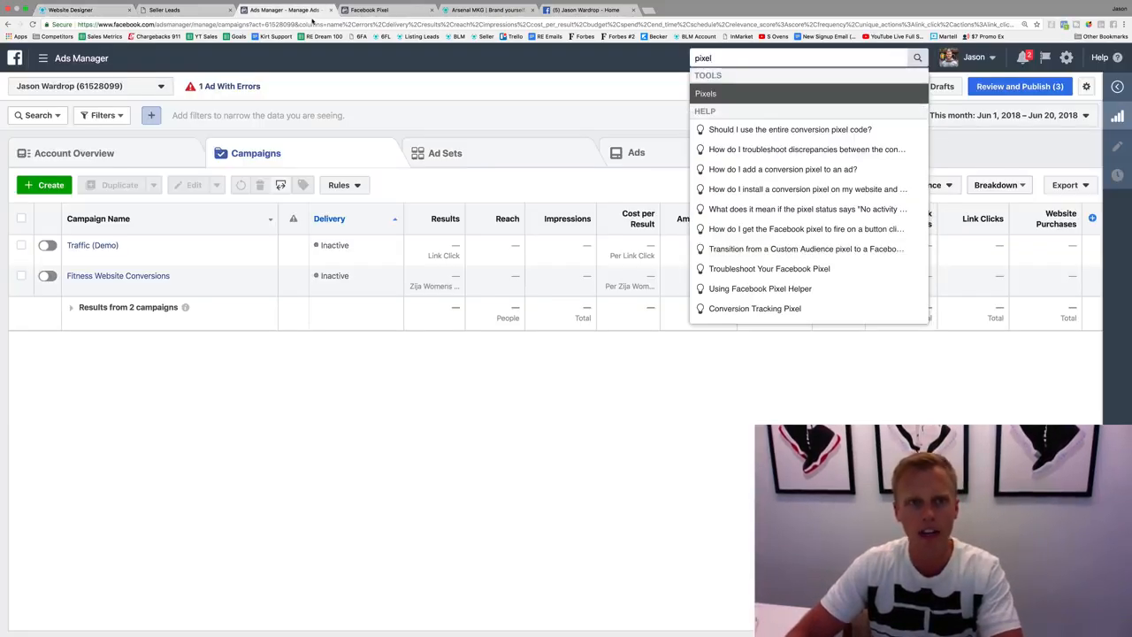
left_click(32, 24)
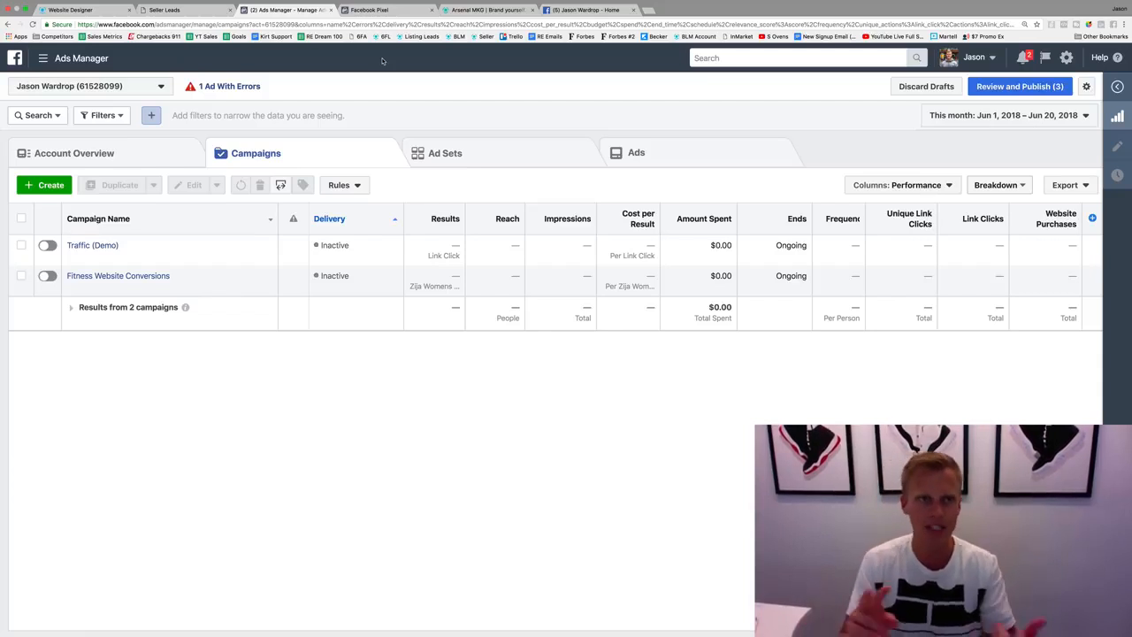
left_click(181, 10)
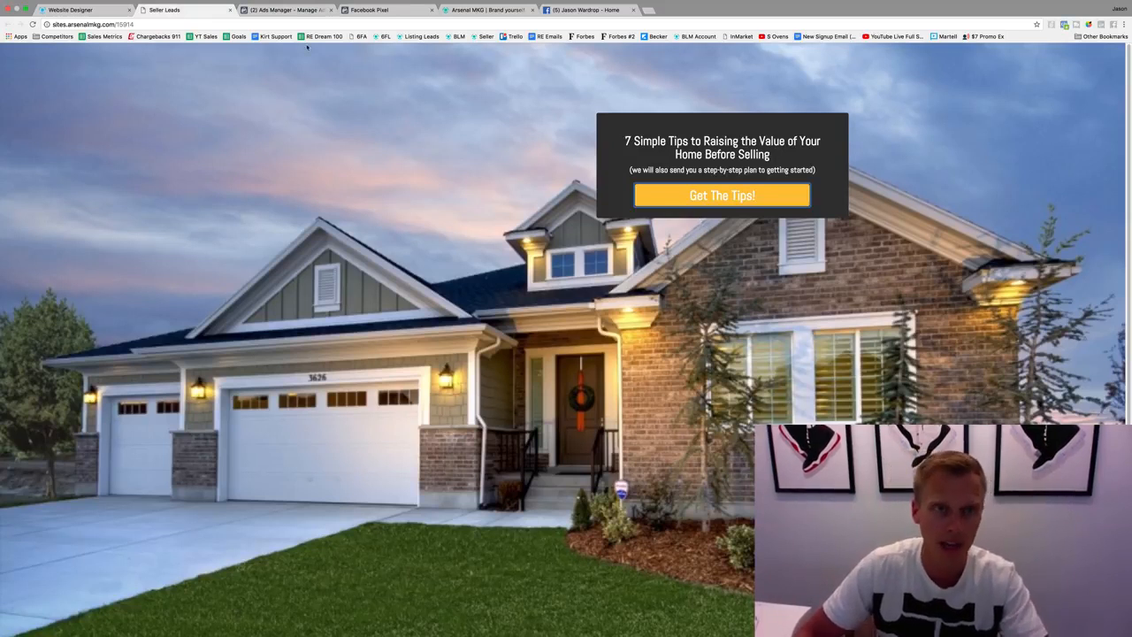
left_click(285, 11)
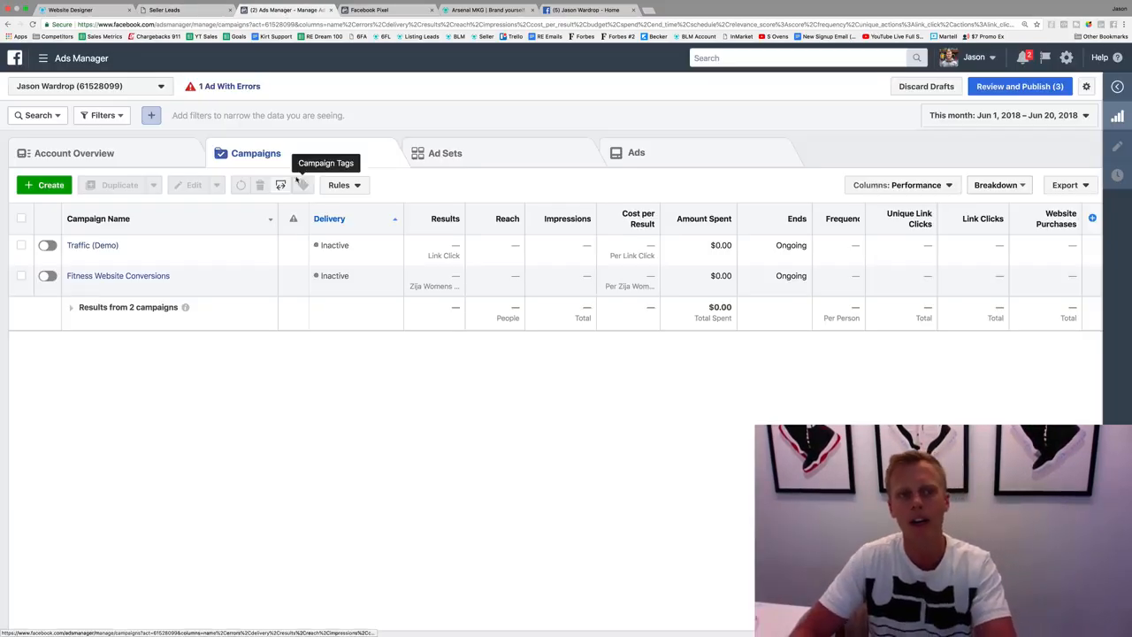
left_click(42, 186)
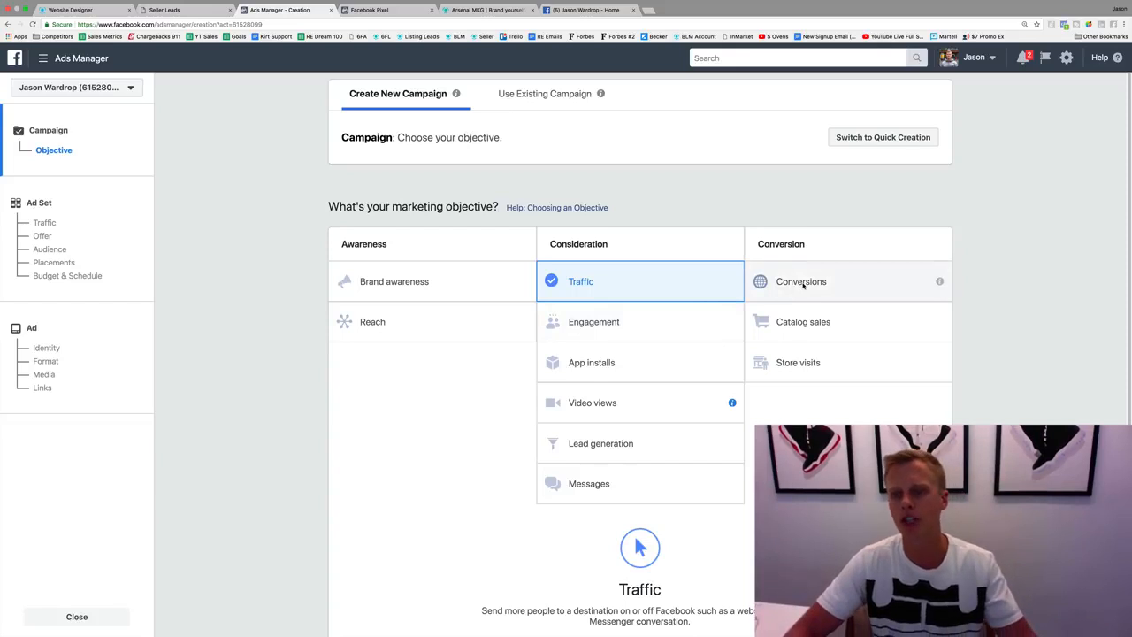
Choose the Conversions objective, name the campaign "Conversions (Demo)" and continue to the ad set.
left_click(801, 283)
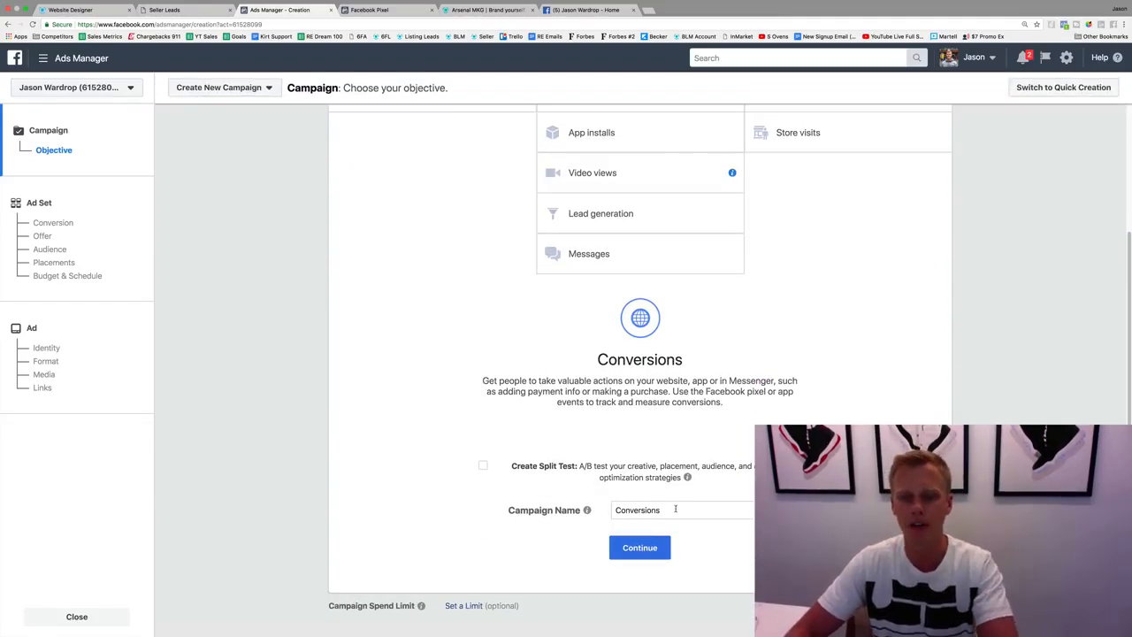
left_click_drag(677, 509, 620, 508)
key("Right")
type("(D")
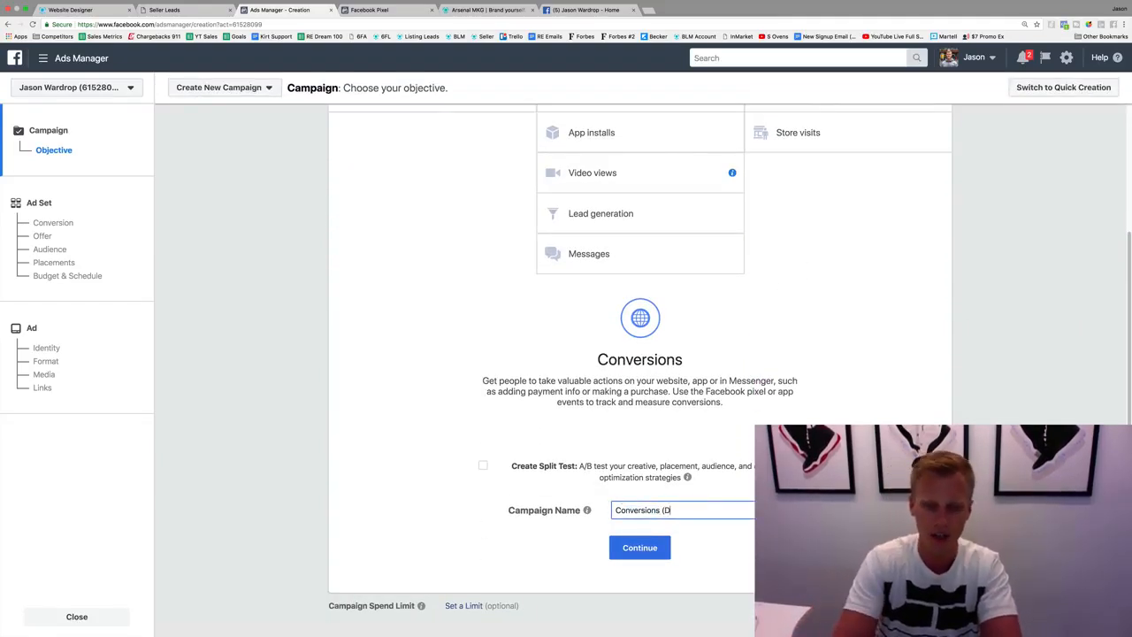
type("emo)")
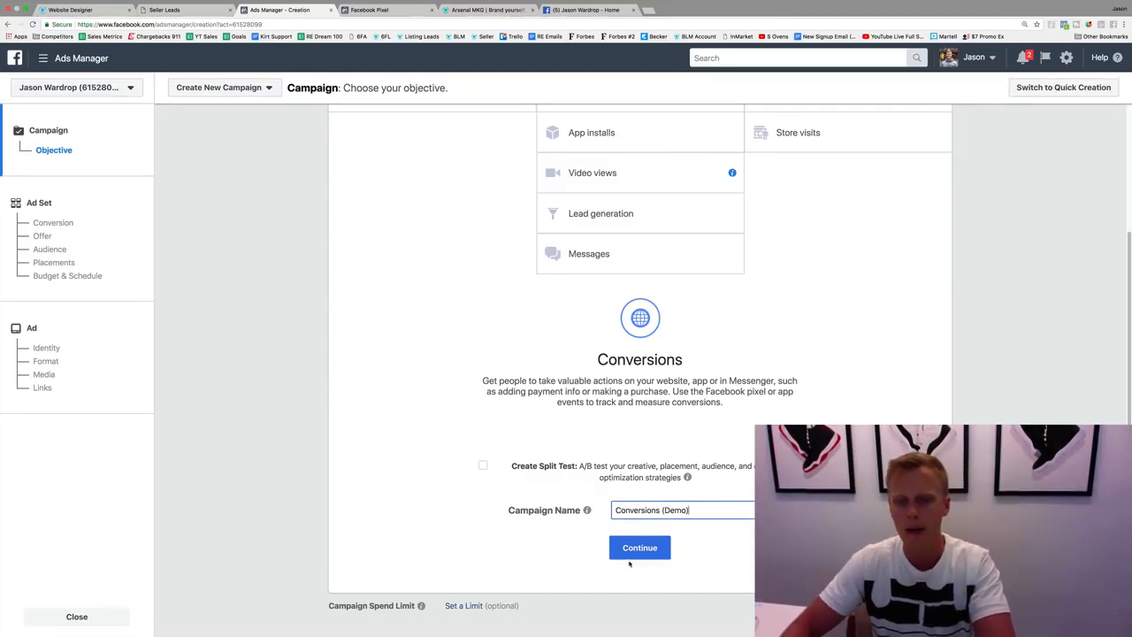
left_click(629, 553)
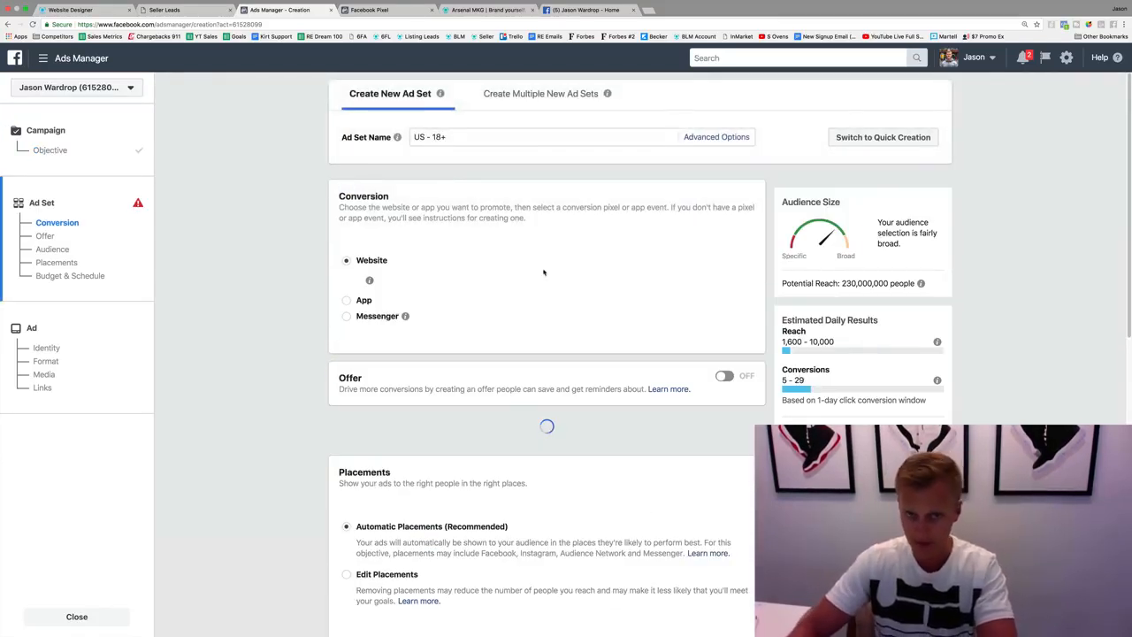
Set the ad set's website conversion event to the Default Pixel's Lead event.
triple_click(470, 133)
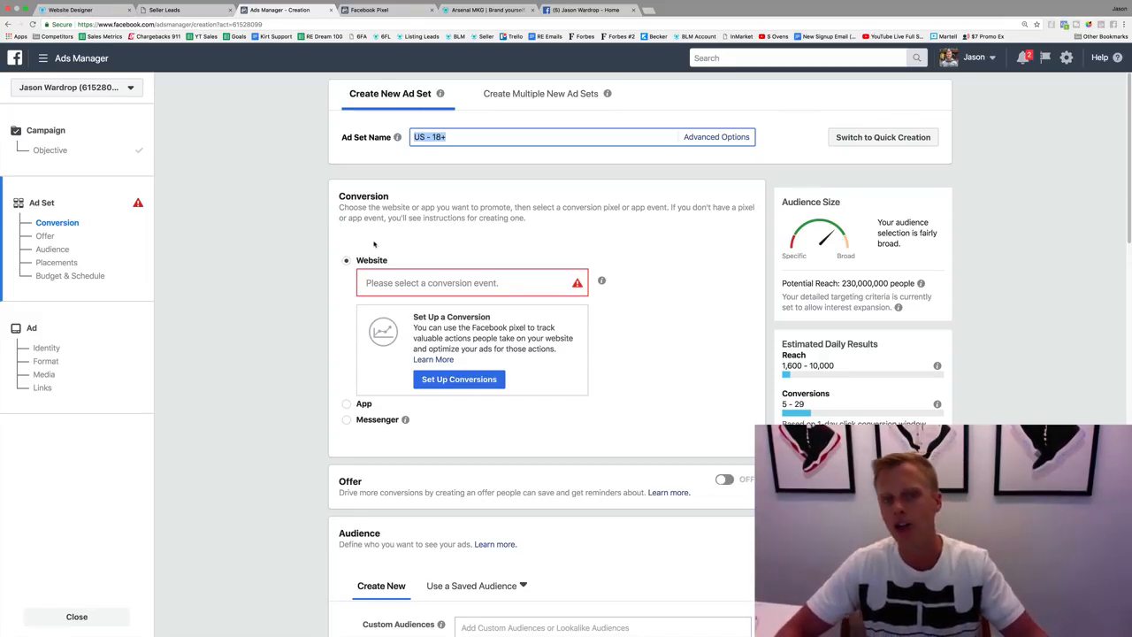
left_click(411, 283)
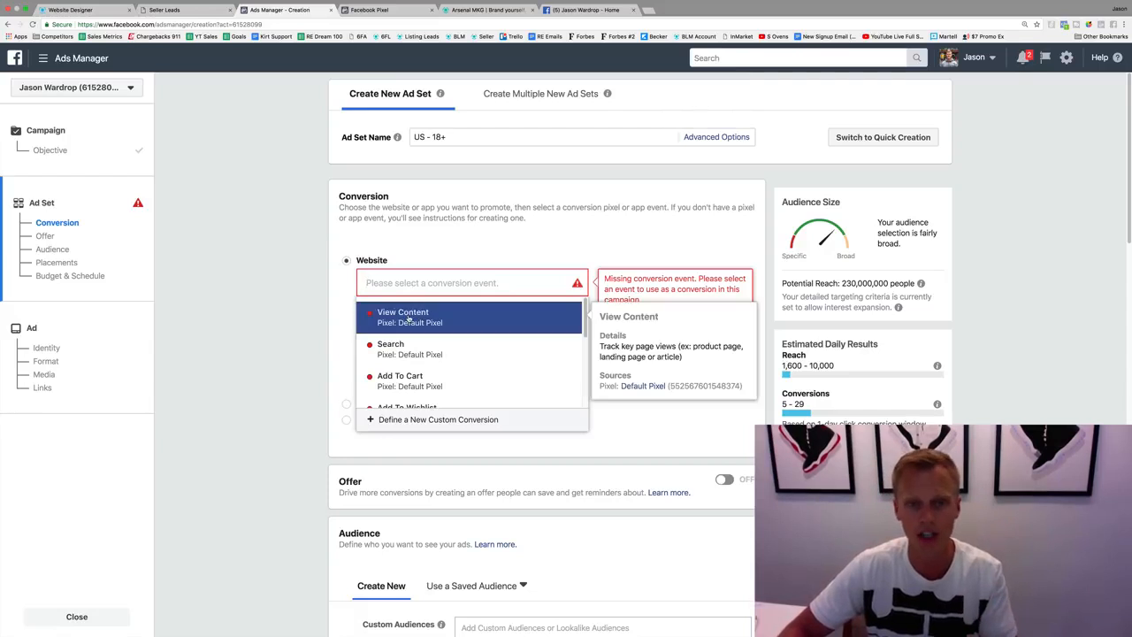
scroll(412, 361, "down", 3)
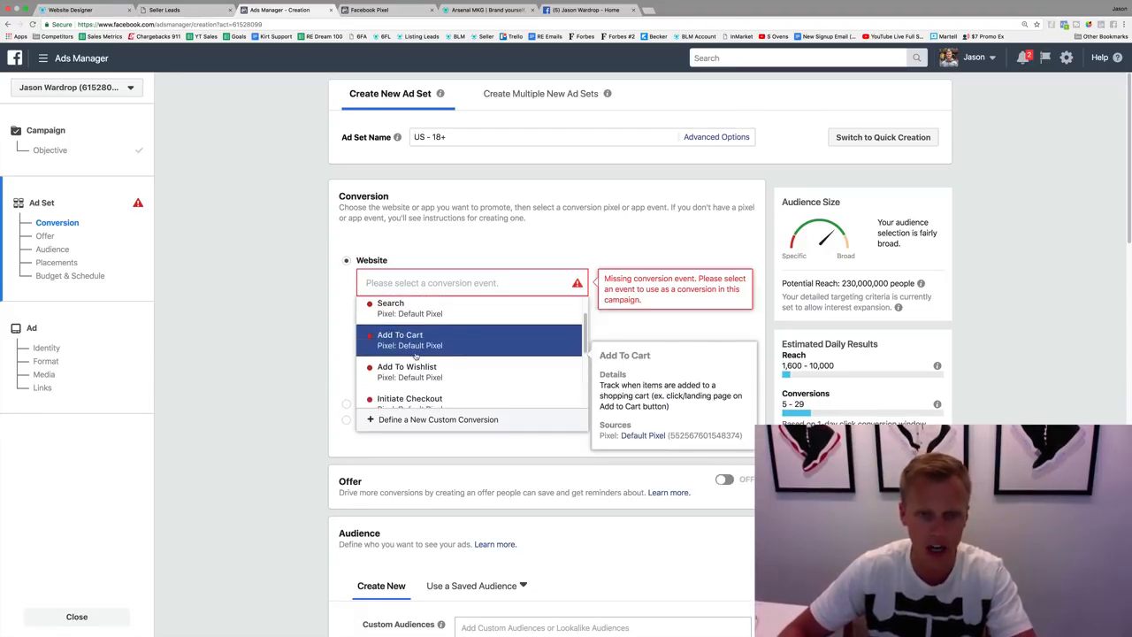
scroll(413, 358, "down", 3)
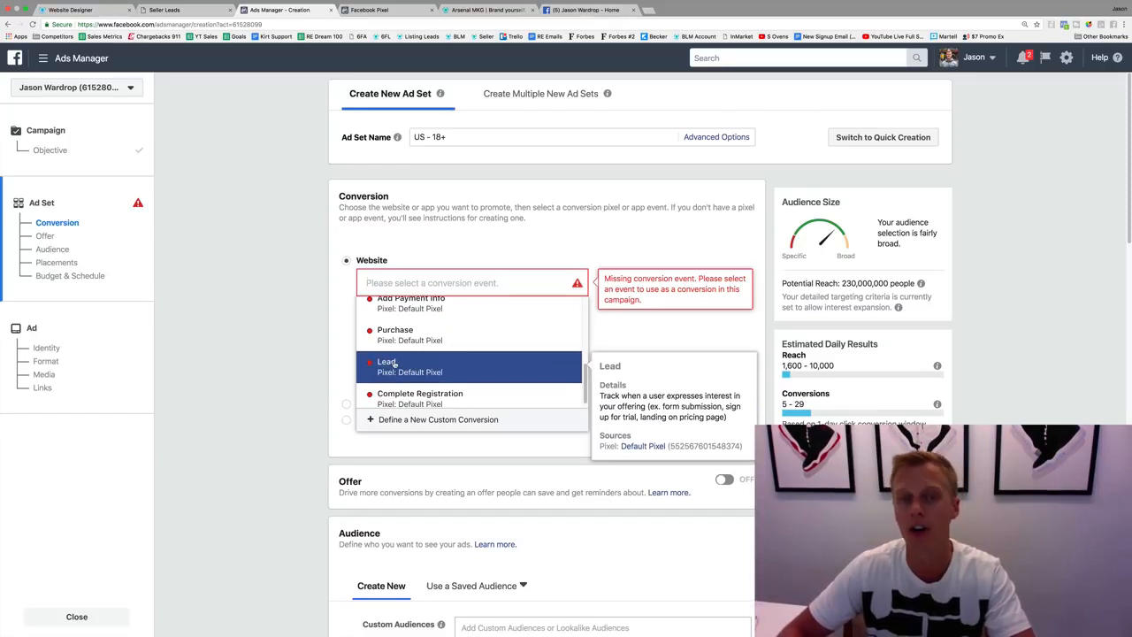
left_click(395, 363)
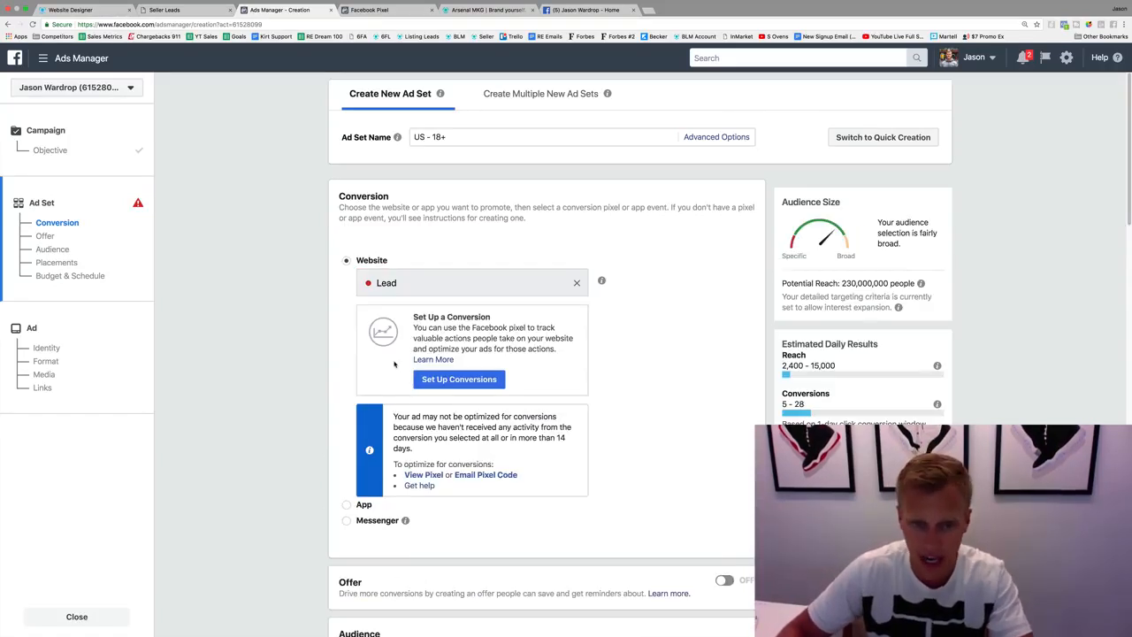
Examine the ad set's audience, placements, budget and schedule, and ad delivery optimization settings.
scroll(343, 335, "down", 1)
scroll(343, 334, "down", 1)
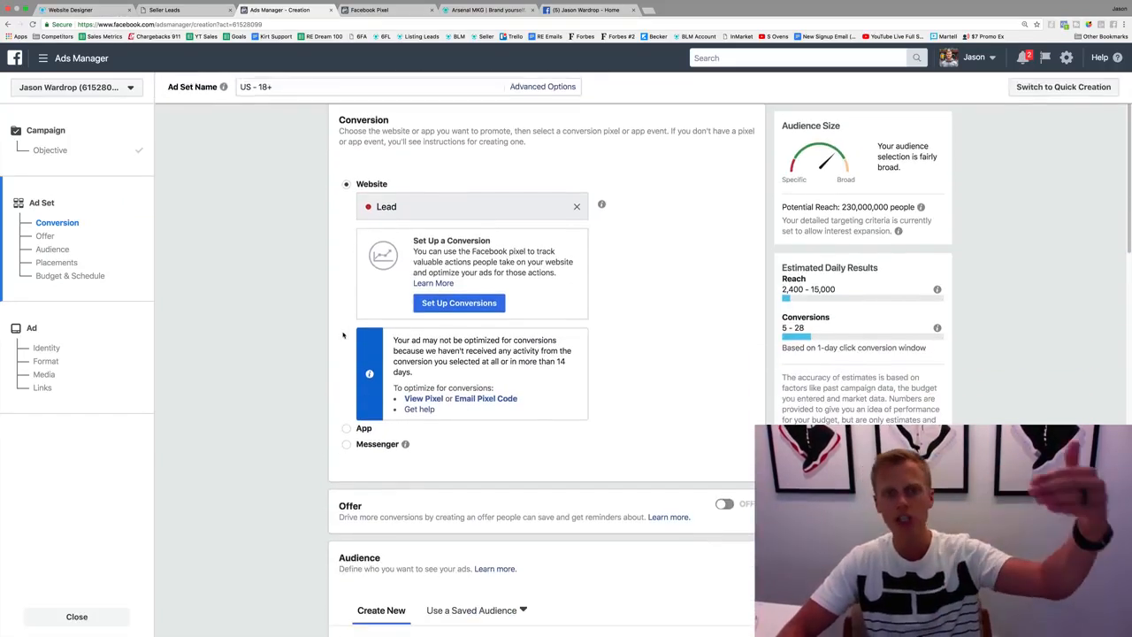
scroll(343, 335, "down", 3)
scroll(343, 334, "down", 2)
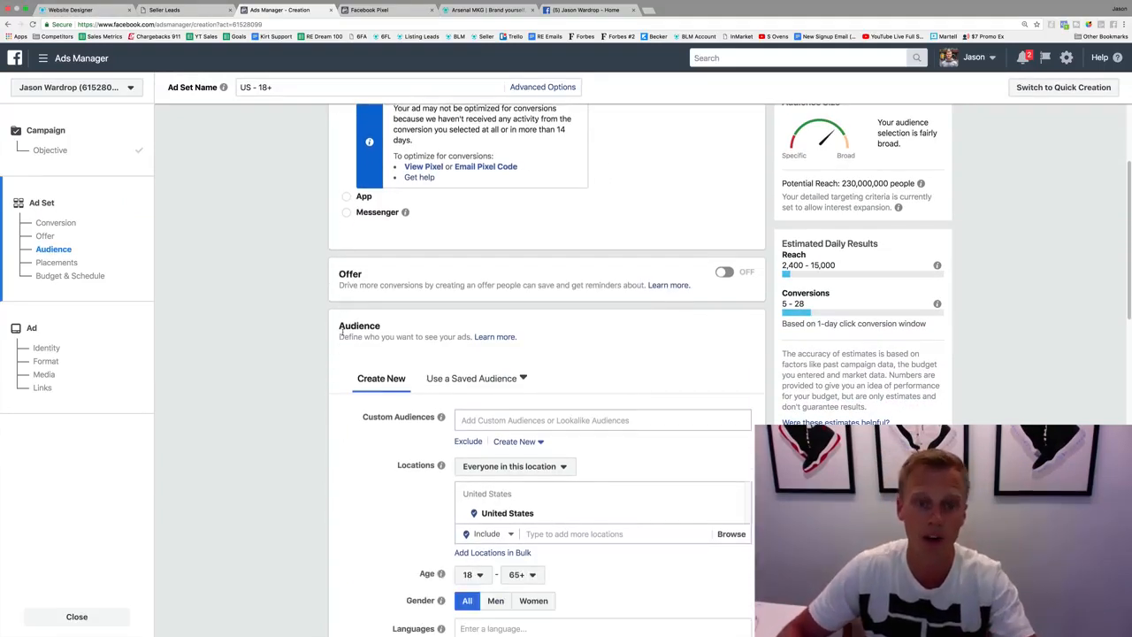
scroll(451, 376, "down", 2)
scroll(451, 376, "down", 10)
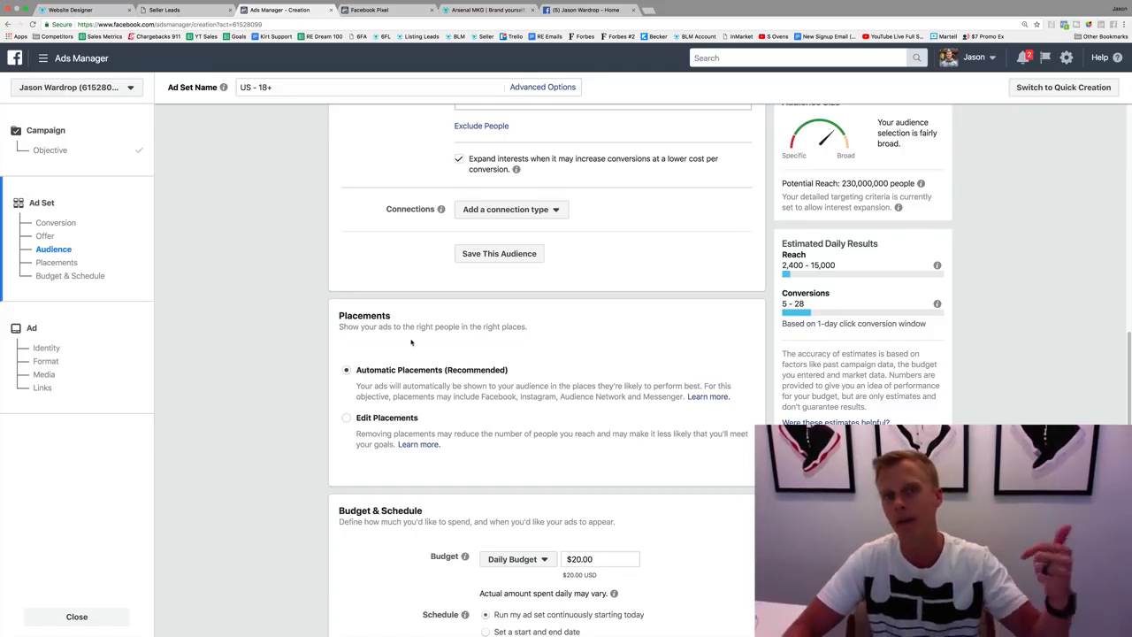
scroll(409, 335, "down", 3)
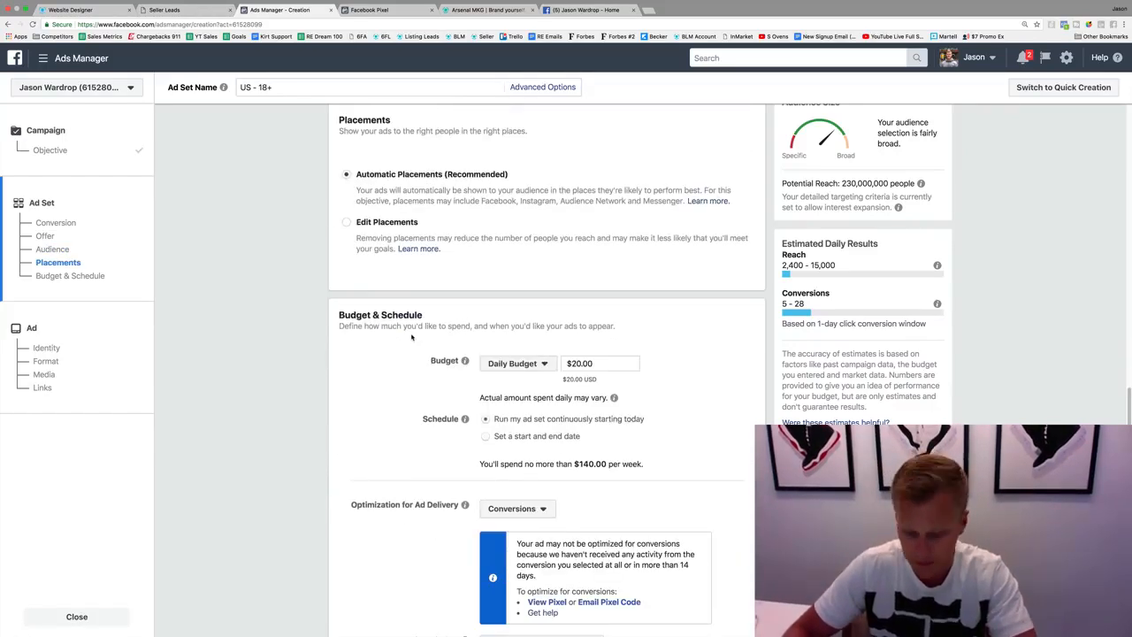
scroll(401, 336, "down", 2)
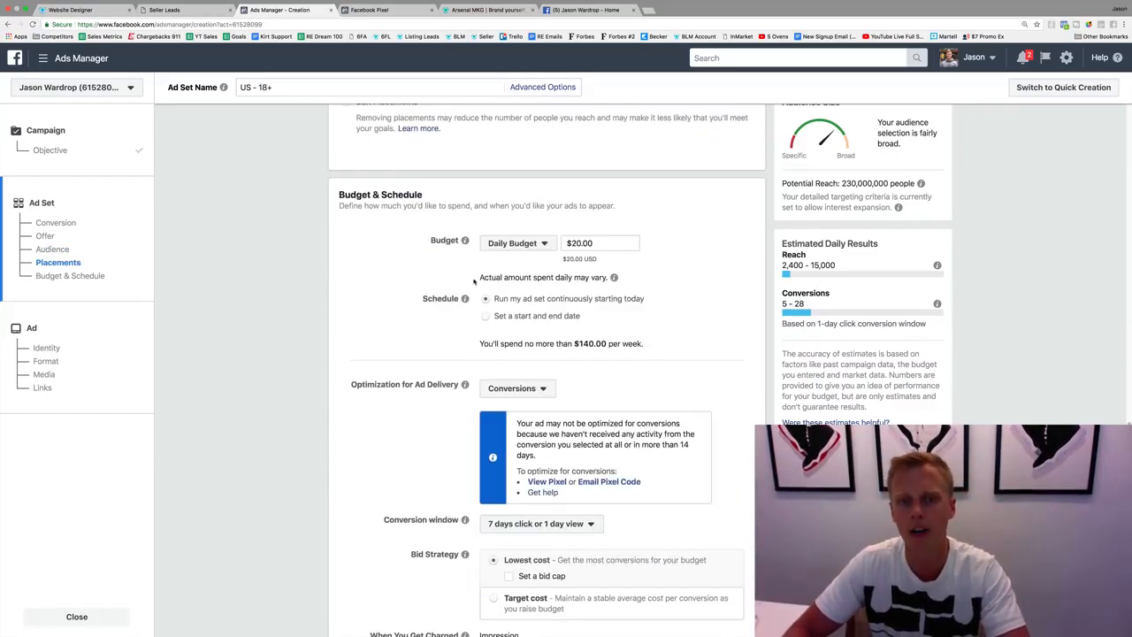
scroll(419, 347, "down", 1)
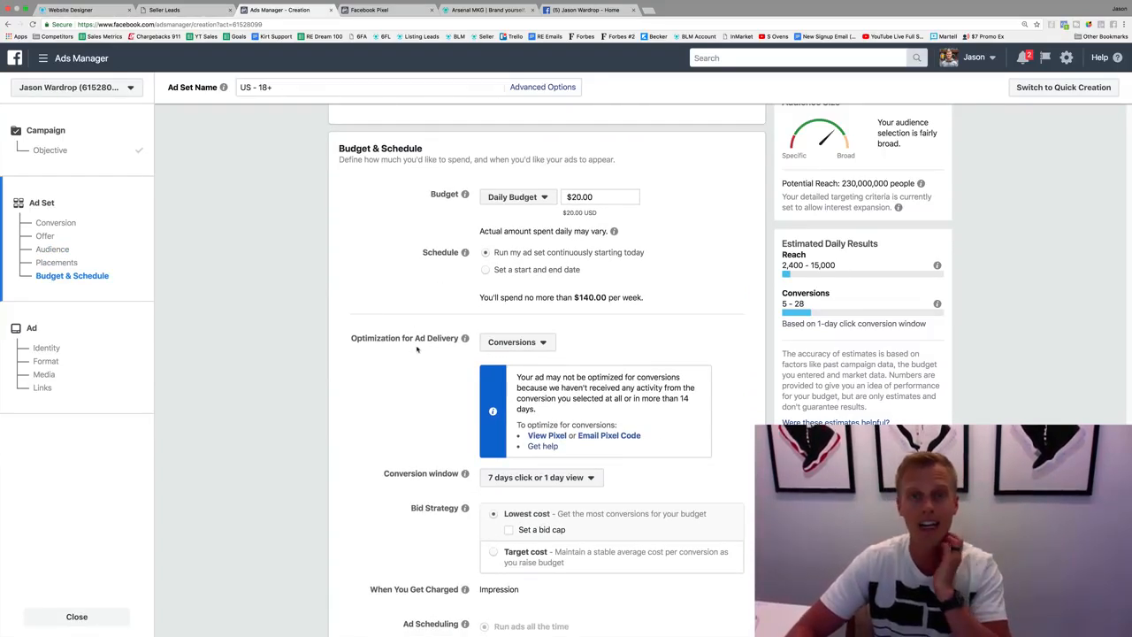
Continue to the ad setup and examine its identity, format, link fields and Facebook Pixel conversion tracking settings.
scroll(416, 350, "down", 3)
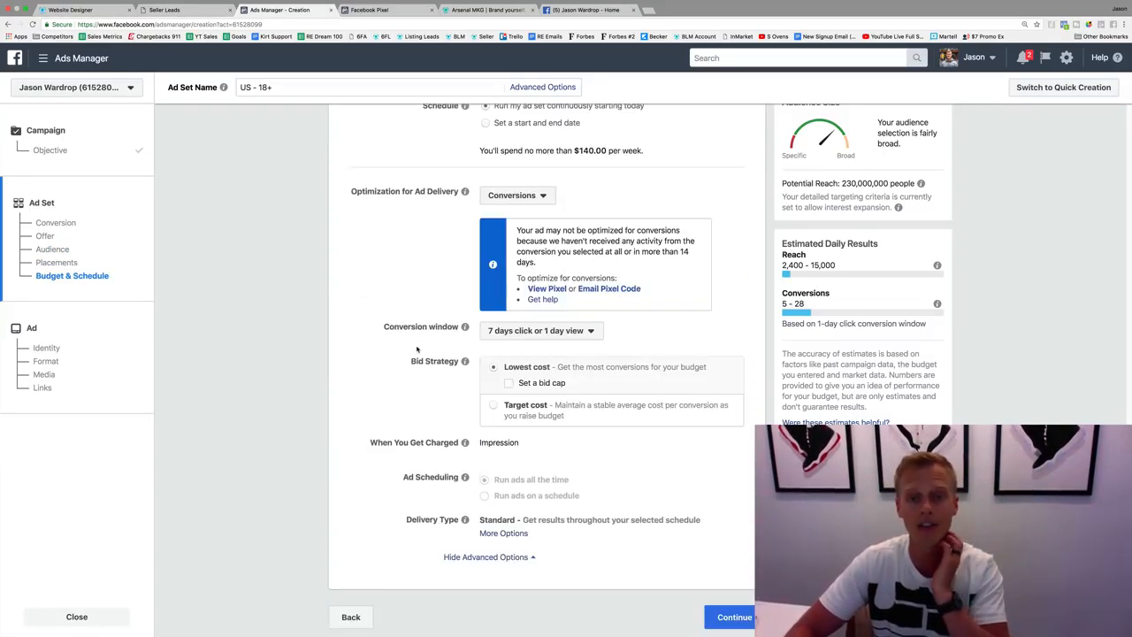
left_click(732, 617)
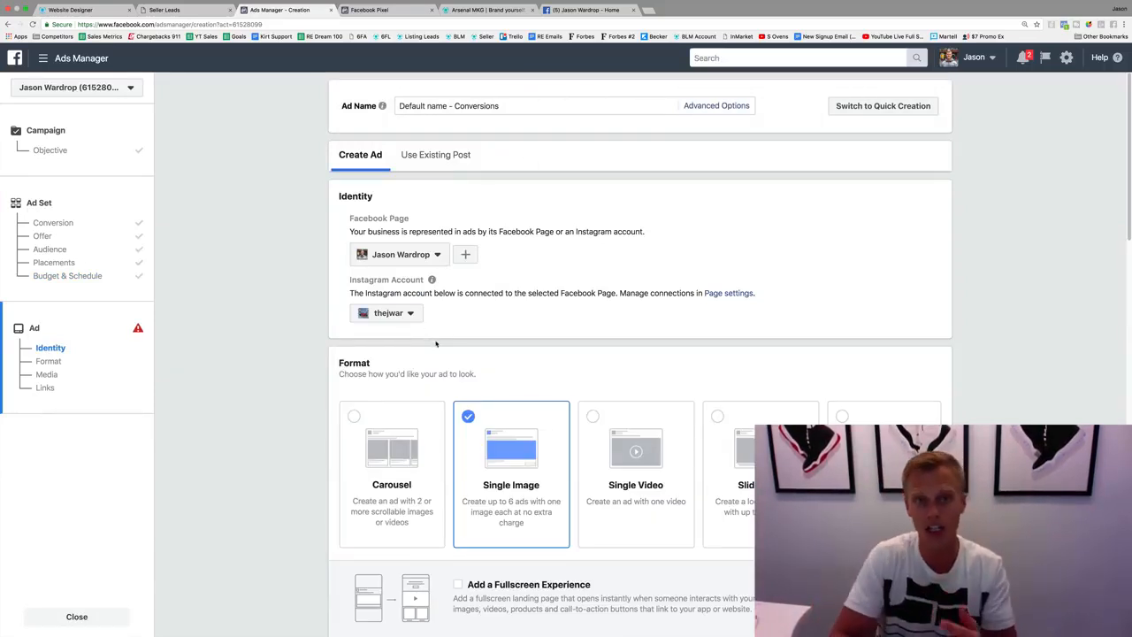
scroll(460, 358, "down", 10)
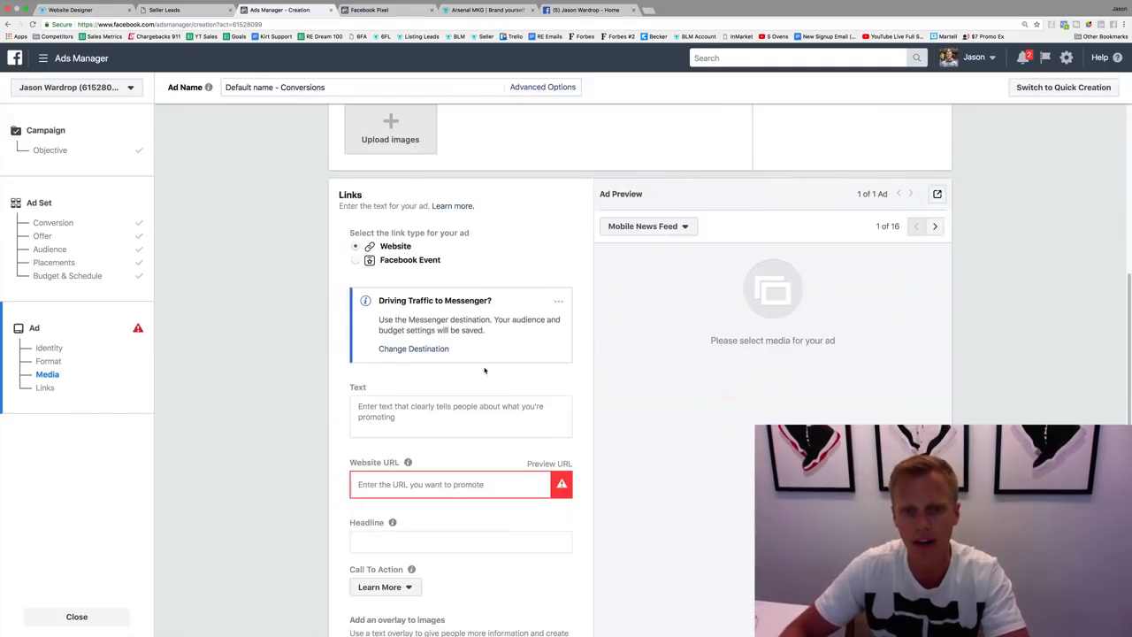
scroll(485, 371, "down", 10)
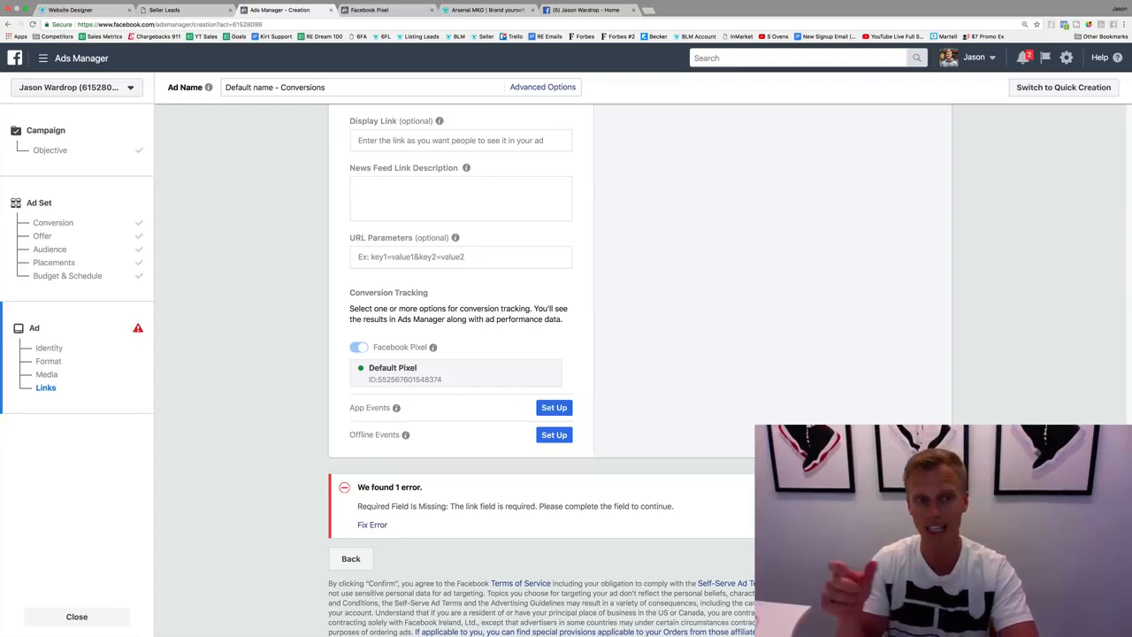
Return to the ad set and review the website conversion event selected for it.
left_click(42, 236)
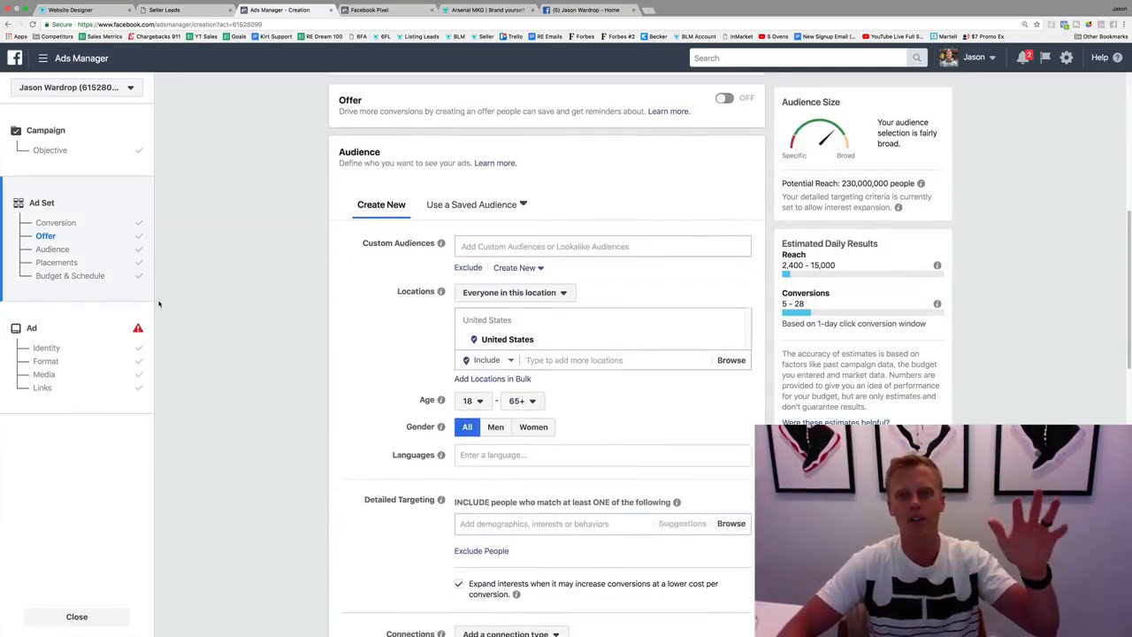
scroll(182, 325, "up", 5)
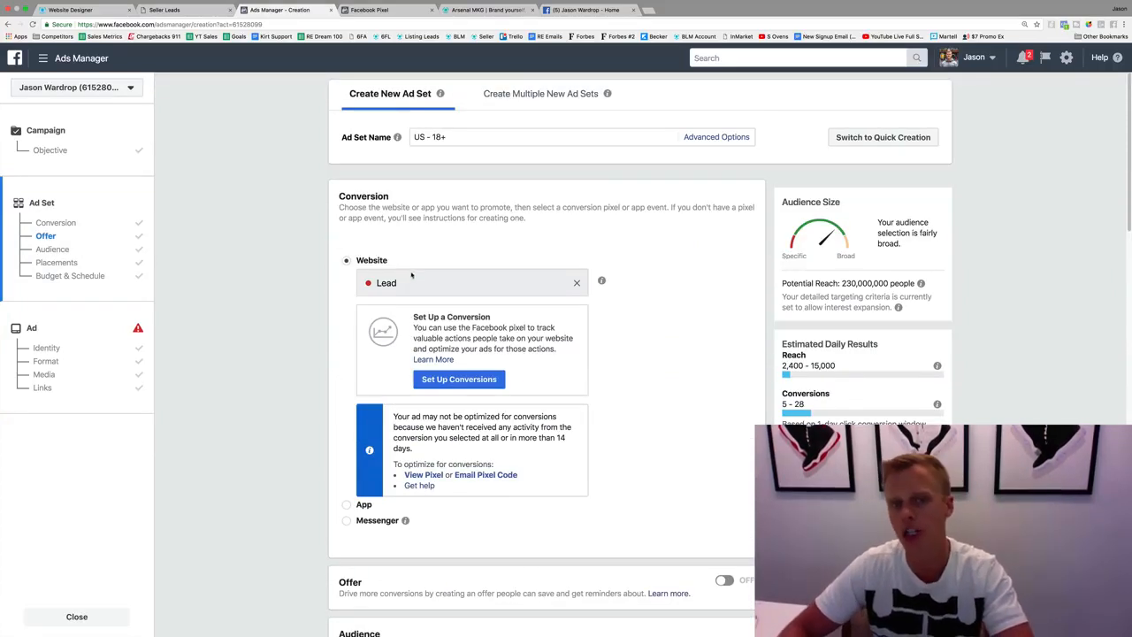